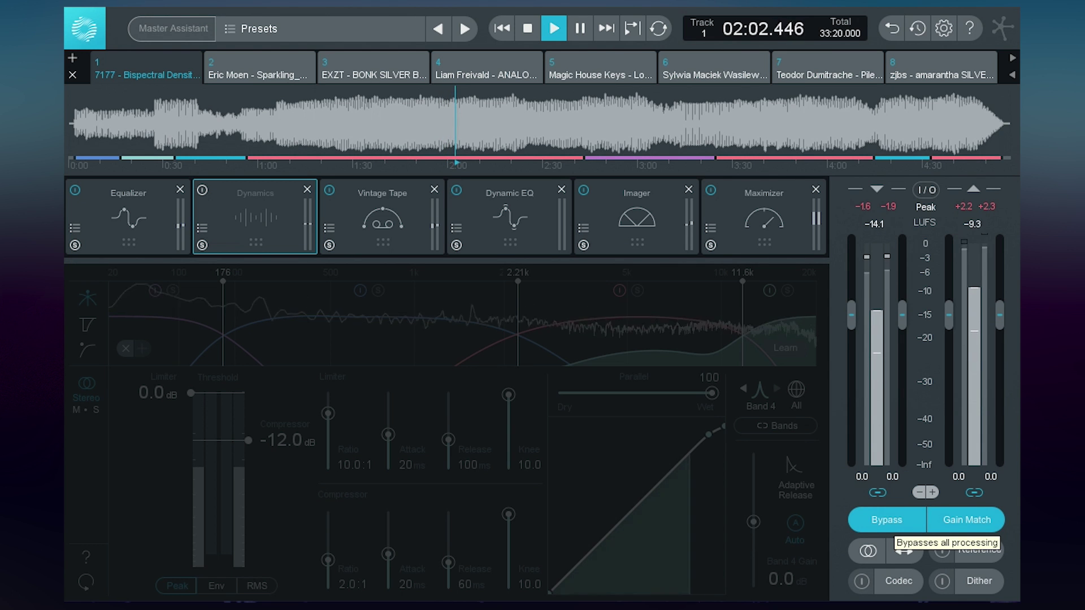
Compare track 1's mastered sound with the unprocessed original by toggling bypass of all processing during playback
{"action": "left_click", "coordinate": [886, 520]}
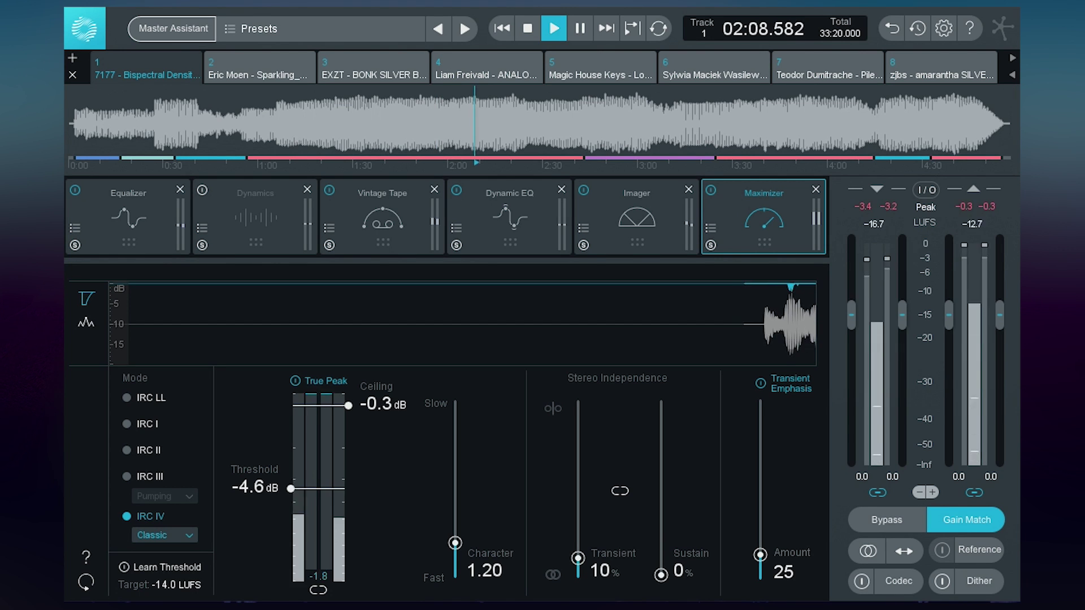
{"action": "key", "text": "b"}
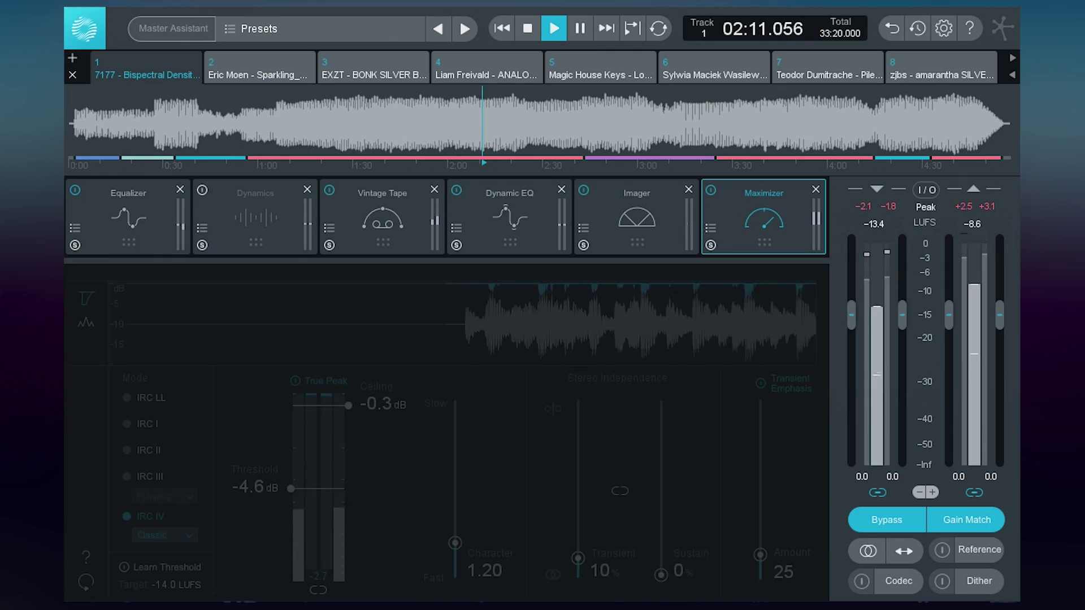
{"action": "left_click", "coordinate": [887, 519]}
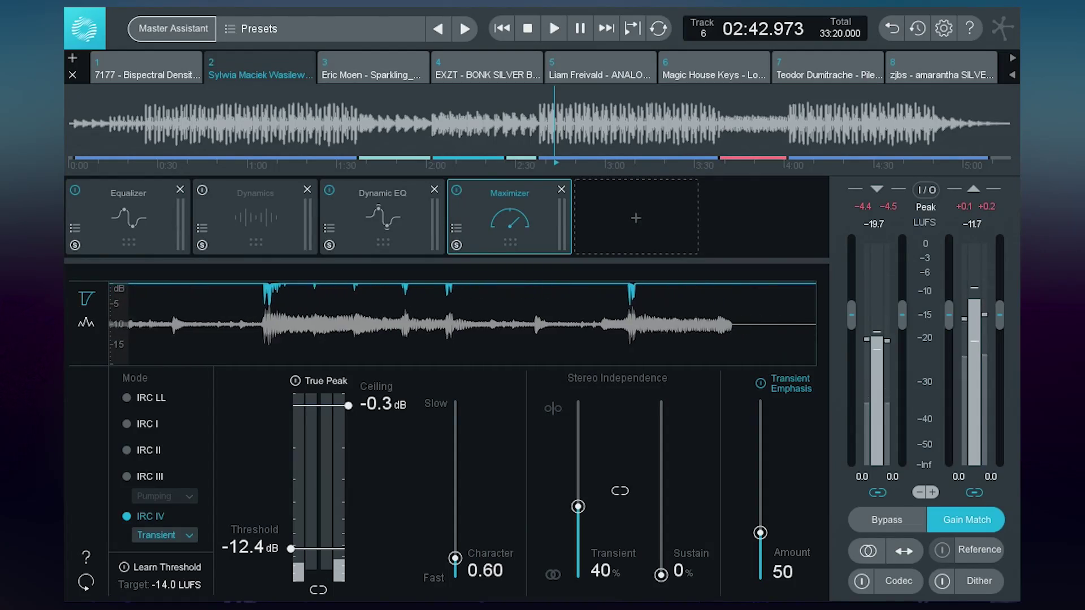
Add Vintage Tape before the Dynamic EQ and an Imager before the Maximizer in track 2's chain
{"action": "left_click", "coordinate": [636, 217]}
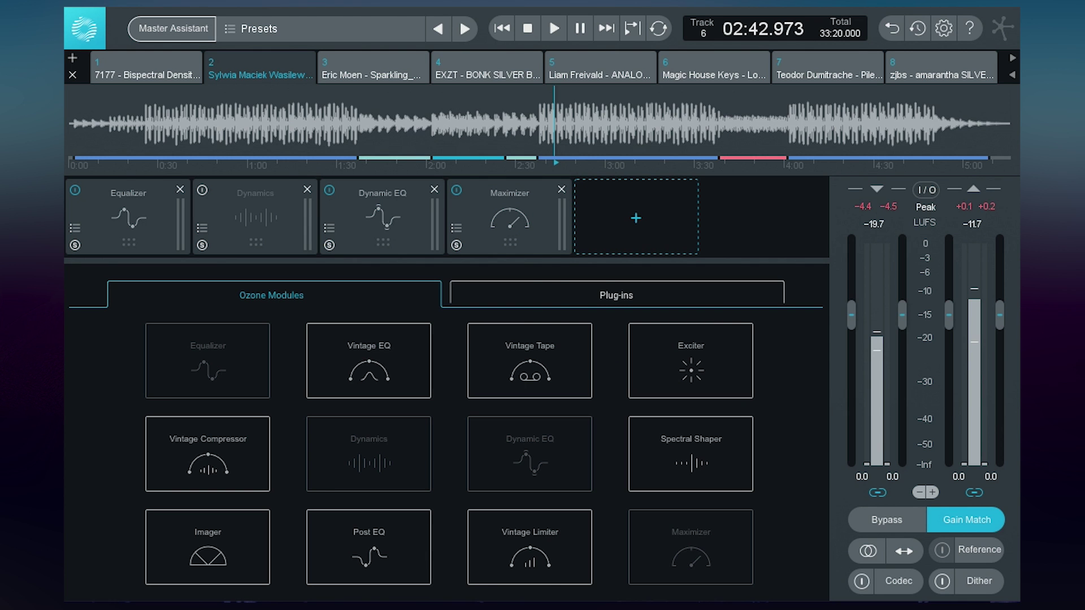
{"action": "left_click", "coordinate": [530, 361]}
{"action": "left_click", "coordinate": [763, 218]}
{"action": "left_click", "coordinate": [208, 547]}
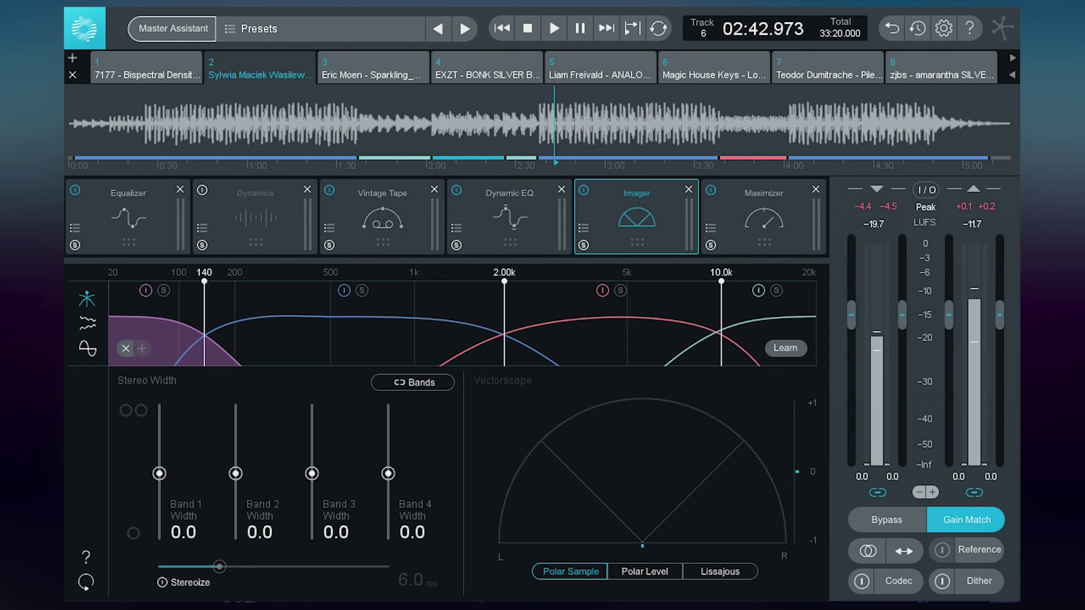
Play track 2 to learn the Imager's crossover points and reduce Band 1's stereo width to the minimum
{"action": "key", "text": "space"}
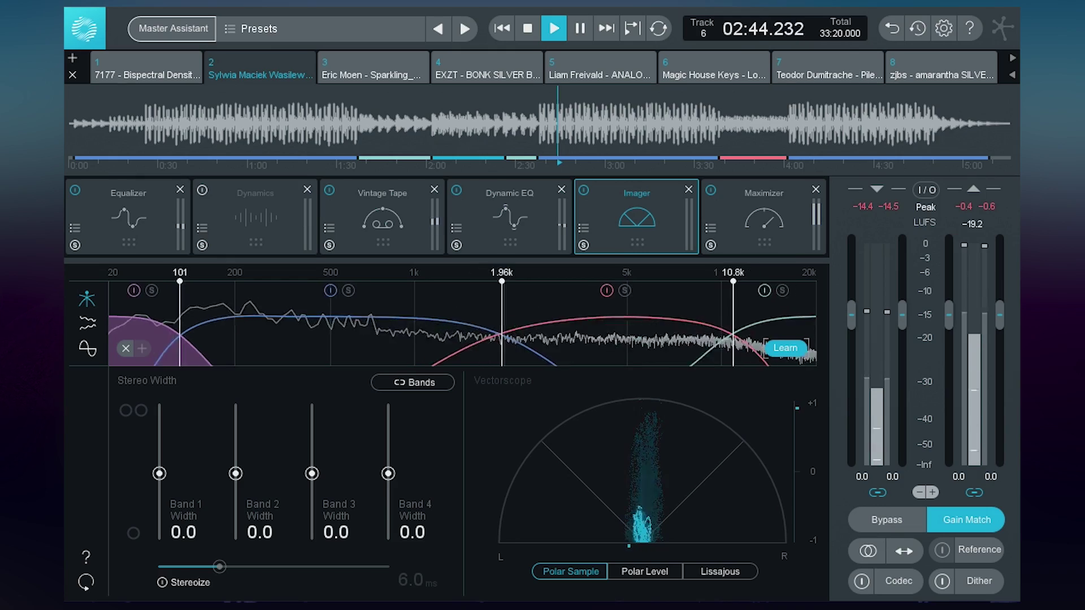
{"action": "left_click_drag", "start_coordinate": [158, 473], "coordinate": [158, 539]}
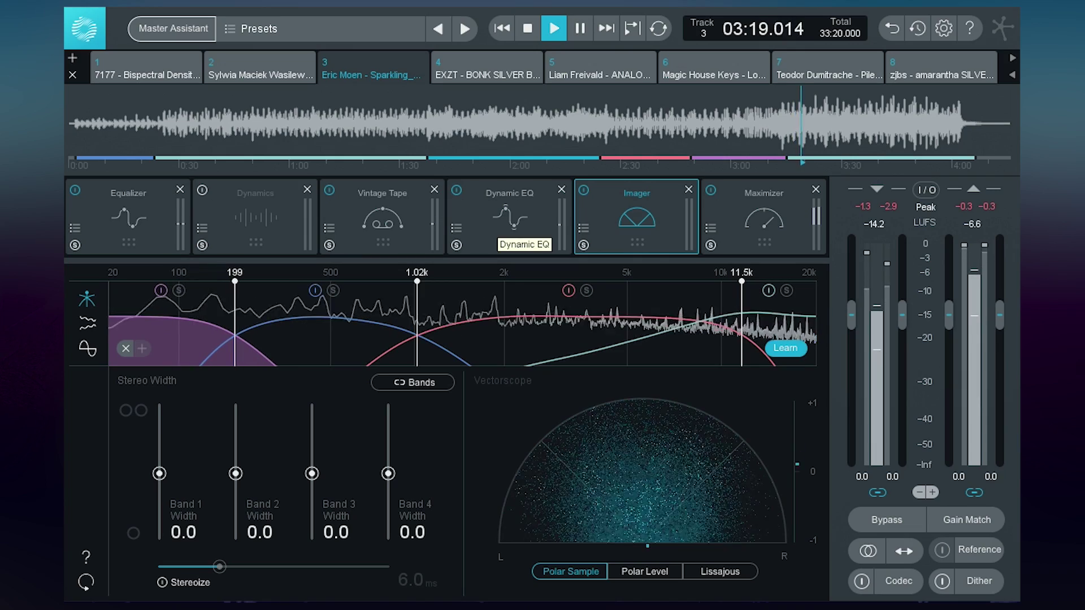
Set the Imager's Band 1 width to -100 on track 3 and check the stereo image in the vectorscope
{"action": "left_click_drag", "start_coordinate": [159, 472], "coordinate": [160, 539]}
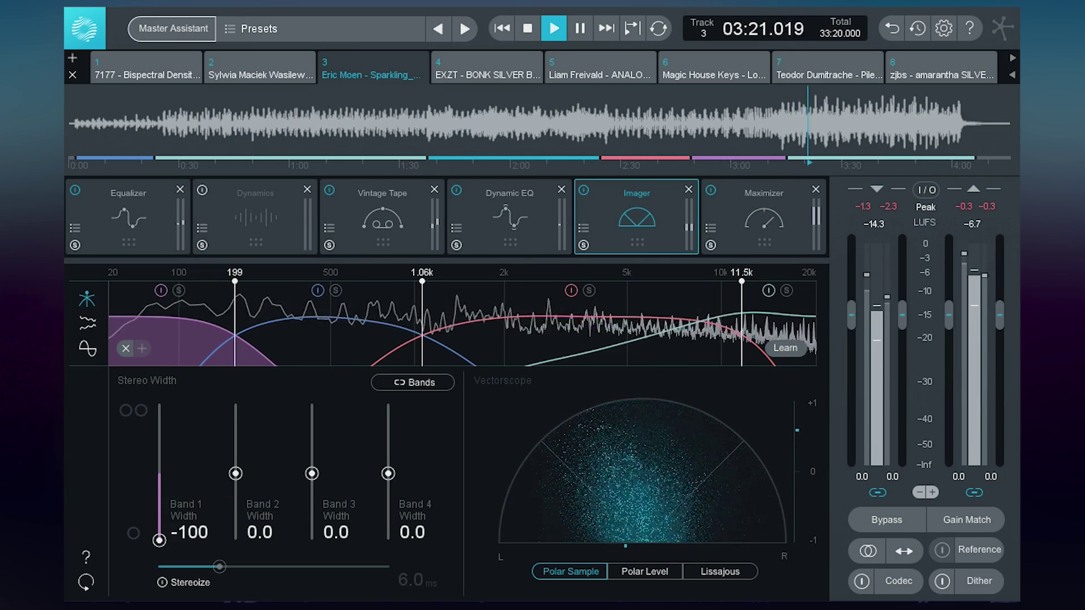
{"action": "key", "text": "space"}
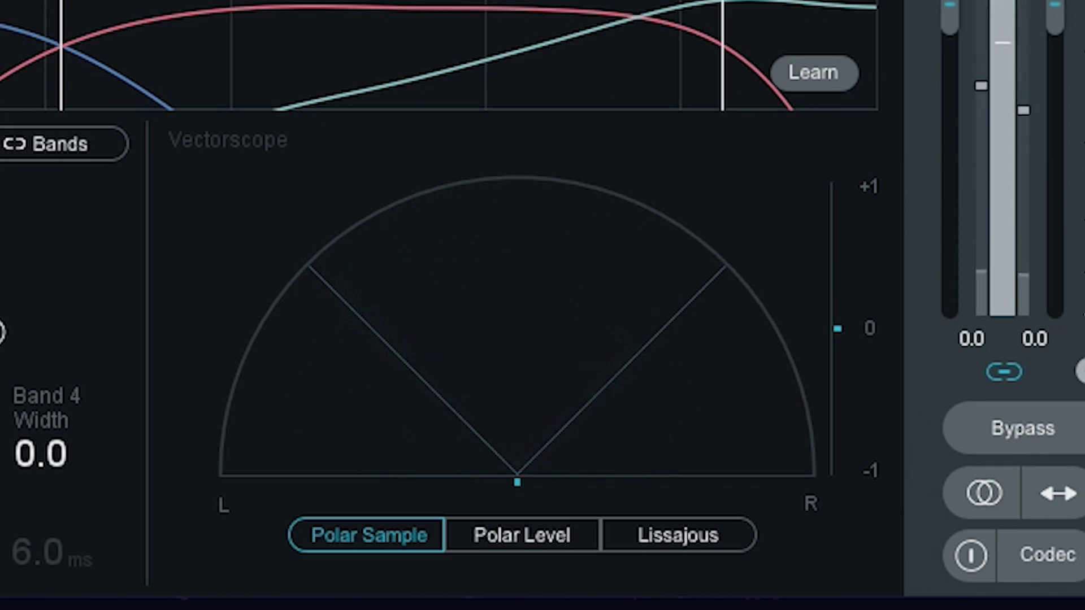
{"action": "key", "text": "space"}
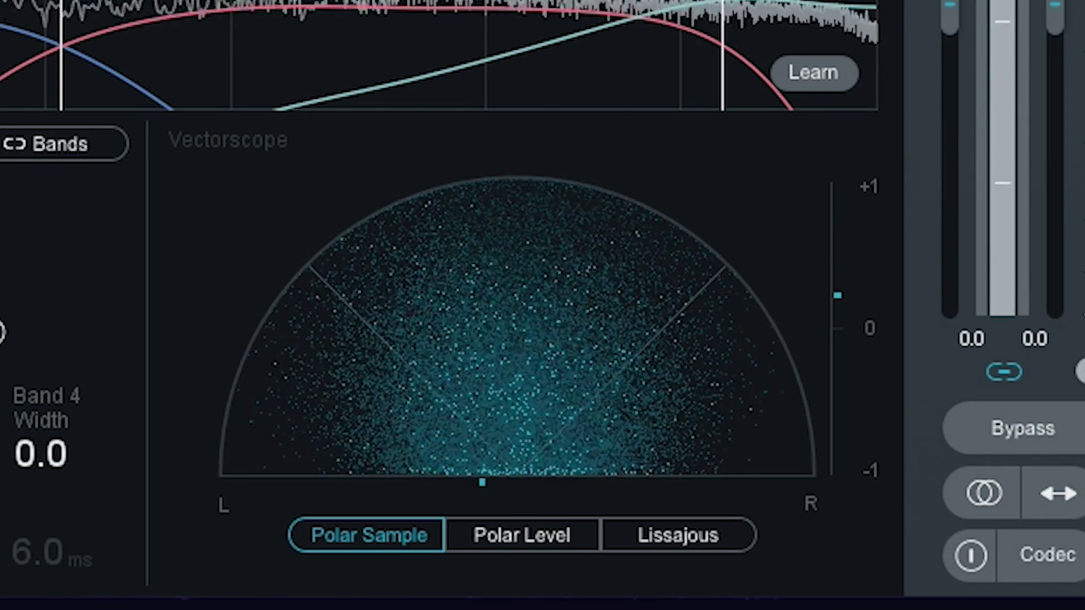
{"action": "key", "text": "space"}
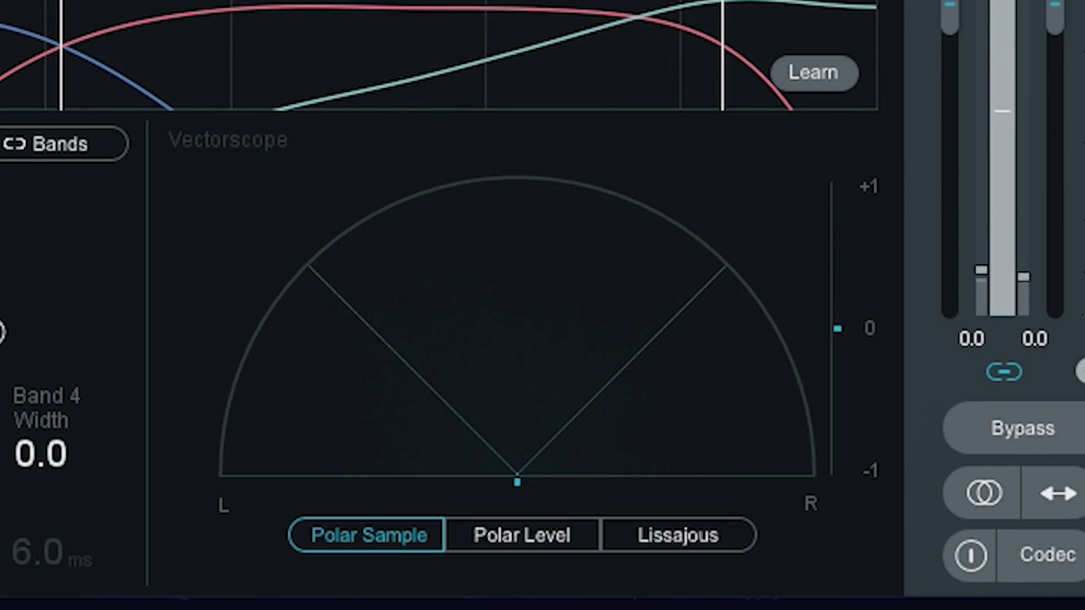
{"action": "key", "text": "space"}
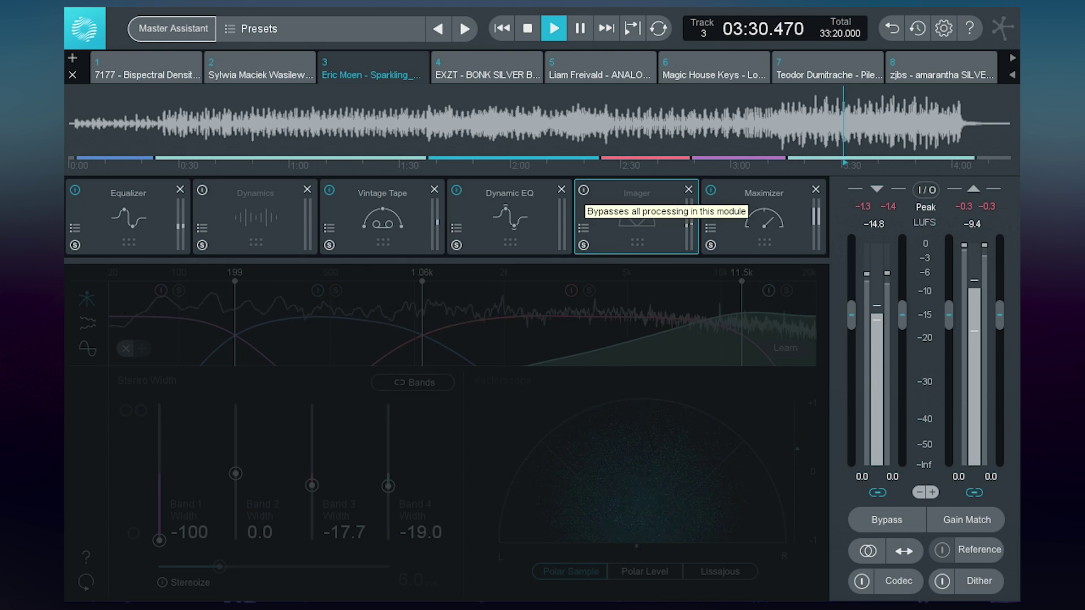
Compare track 3 with the Imager active and with all processing bypassed during playback
{"action": "left_click", "coordinate": [583, 190]}
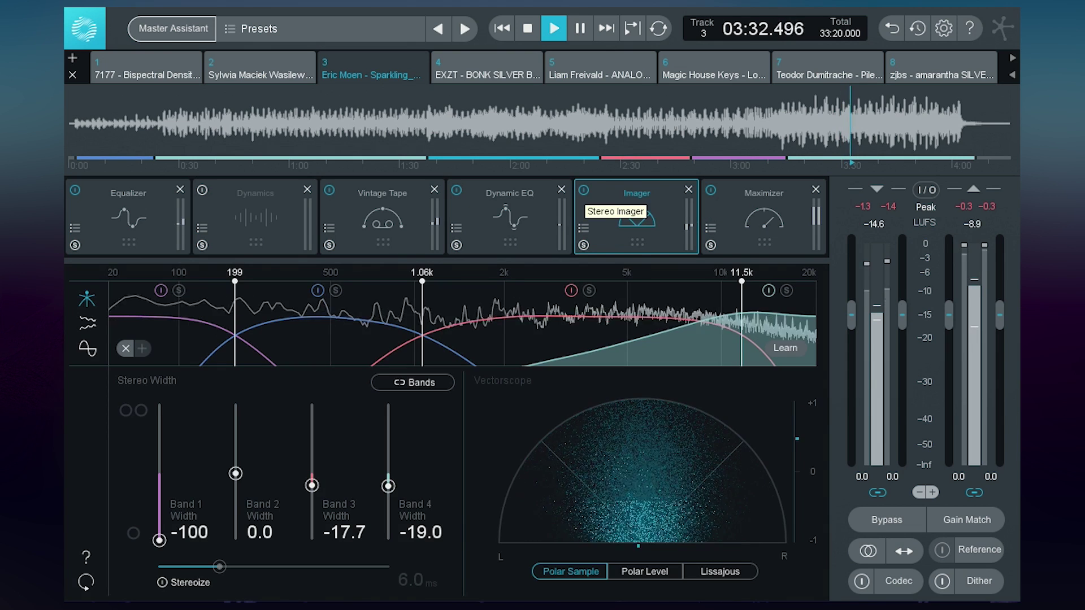
{"action": "key", "text": "b"}
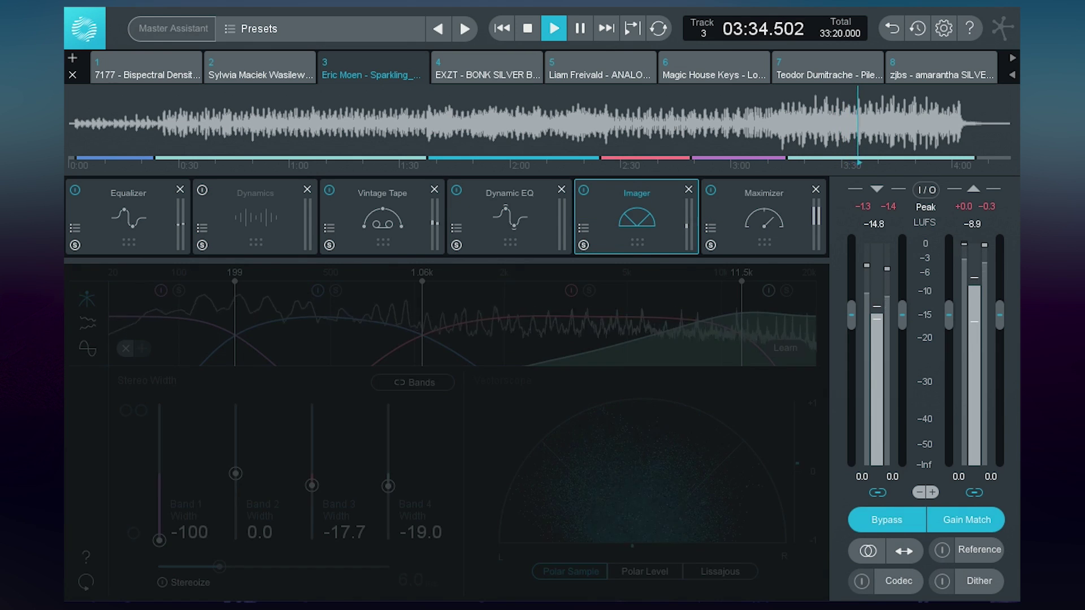
{"action": "left_click", "coordinate": [887, 520]}
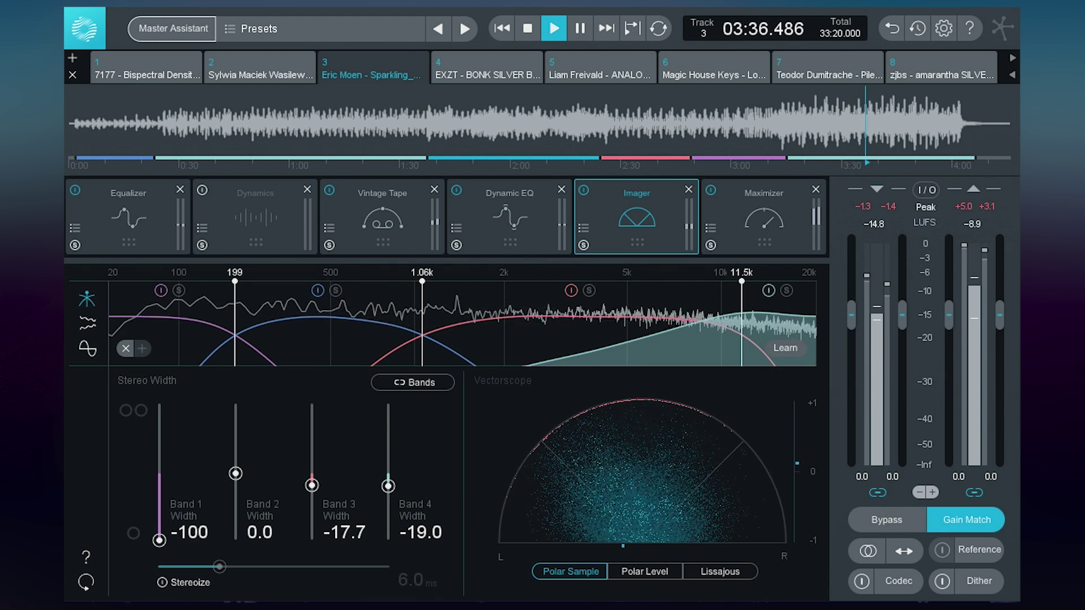
Replace the Dynamics module on track 3 with a Spectral Shaper placed directly after the Equalizer
{"action": "left_click", "coordinate": [382, 217]}
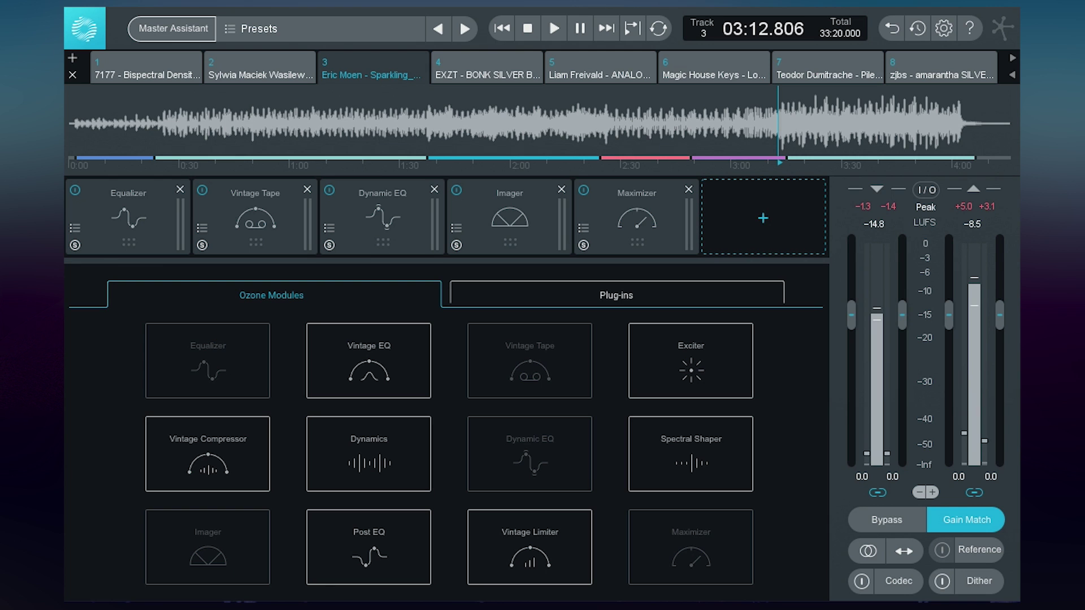
{"action": "left_click", "coordinate": [691, 453]}
{"action": "left_click_drag", "start_coordinate": [763, 217], "coordinate": [271, 217]}
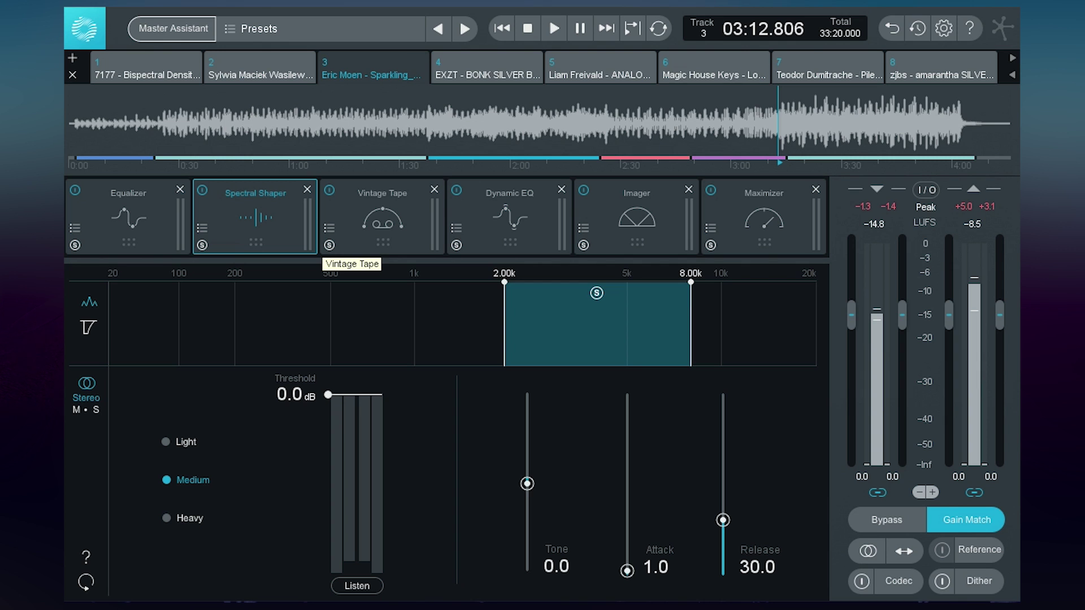
Set the Spectral Shaper's frequency range to 6.35k–11.9k during soloed playback and its threshold to -31.4 dB
{"action": "left_click_drag", "start_coordinate": [597, 324], "coordinate": [644, 324]}
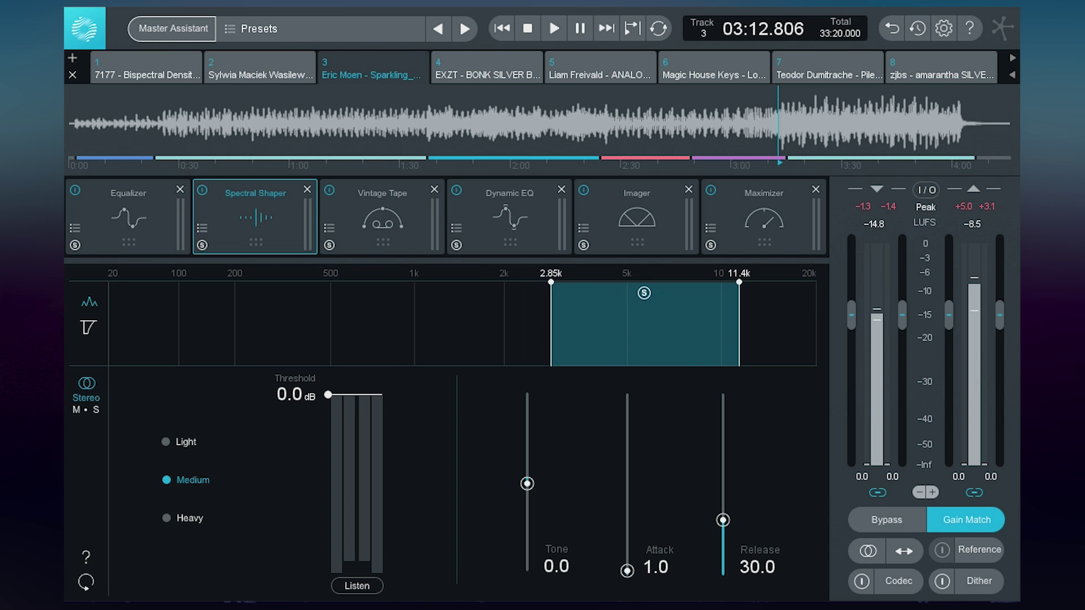
{"action": "left_click_drag", "start_coordinate": [546, 322], "coordinate": [605, 322]}
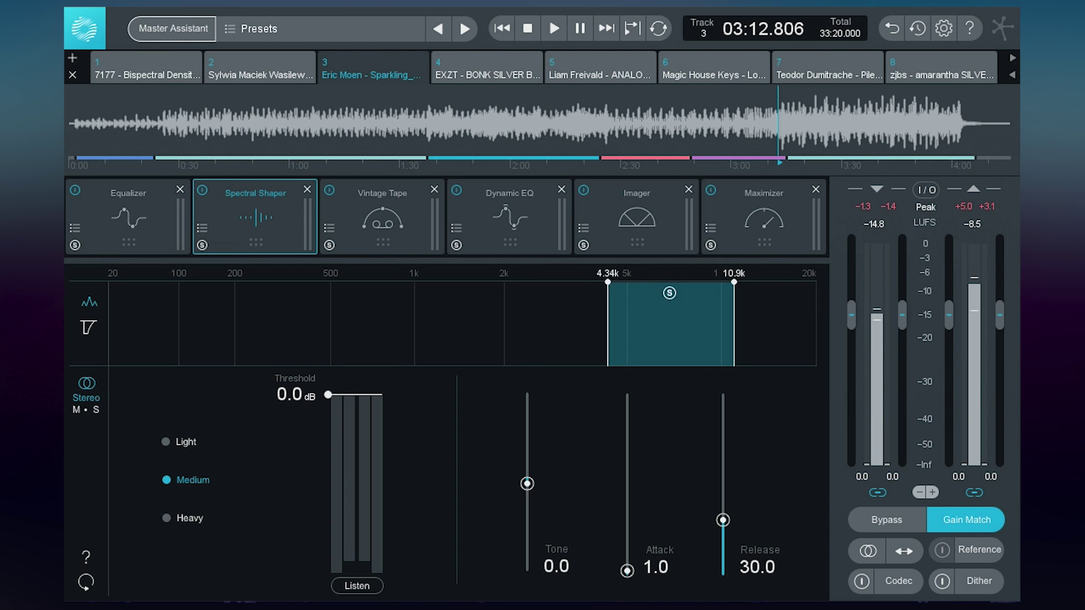
{"action": "left_click_drag", "start_coordinate": [676, 325], "coordinate": [668, 325]}
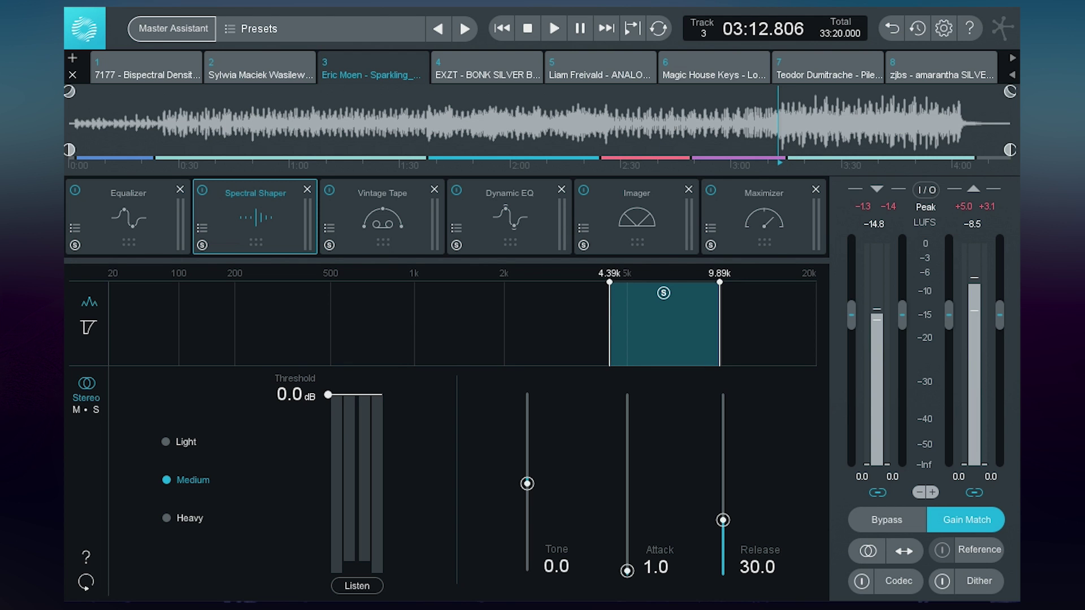
{"action": "key", "text": "space"}
{"action": "left_click_drag", "start_coordinate": [664, 325], "coordinate": [703, 325]}
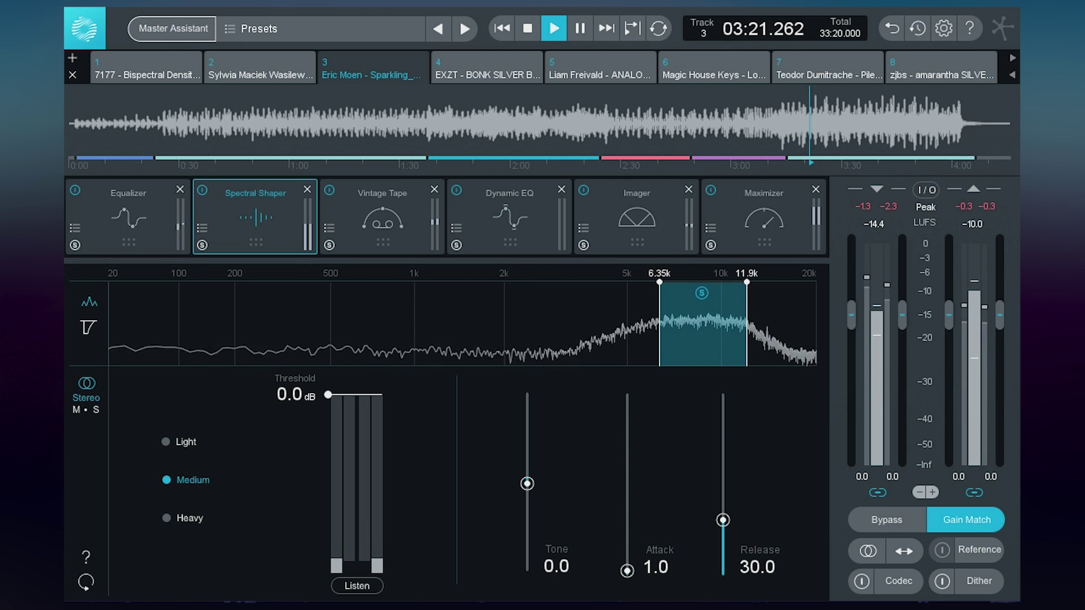
{"action": "left_click_drag", "start_coordinate": [328, 394], "coordinate": [328, 520]}
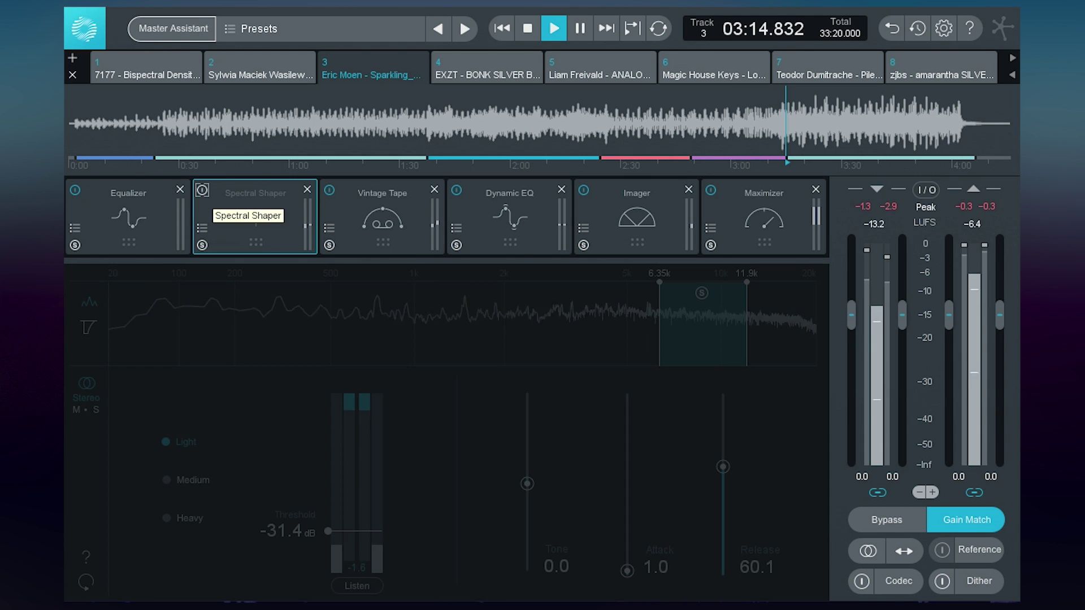
Compare track 3 with the Spectral Shaper and the whole chain bypassed and active, and show the Maximizer
{"action": "left_click", "coordinate": [202, 190]}
{"action": "key", "text": "space"}
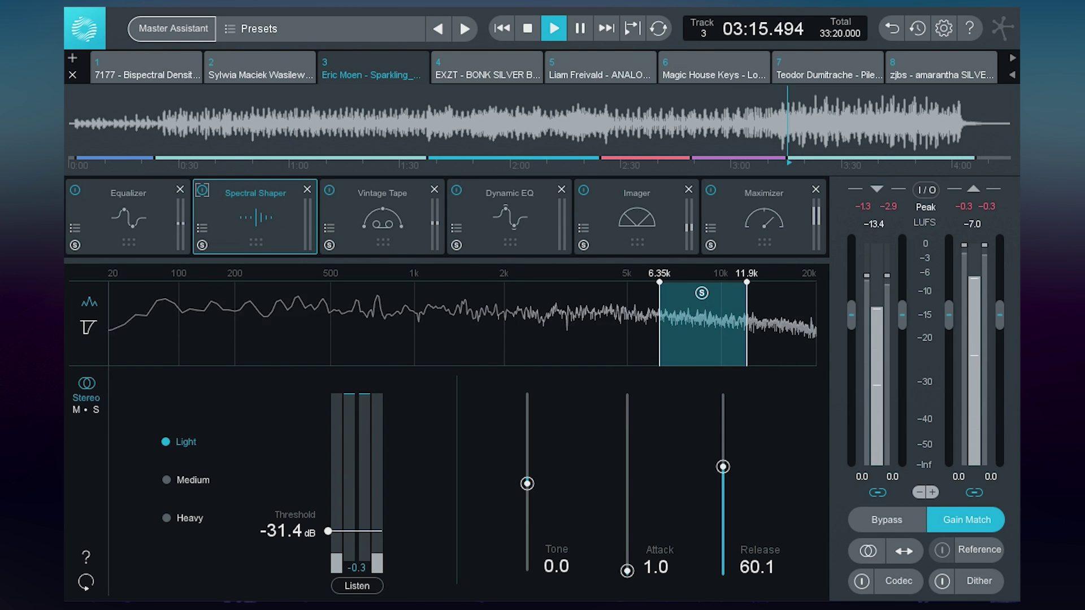
{"action": "key", "text": "space"}
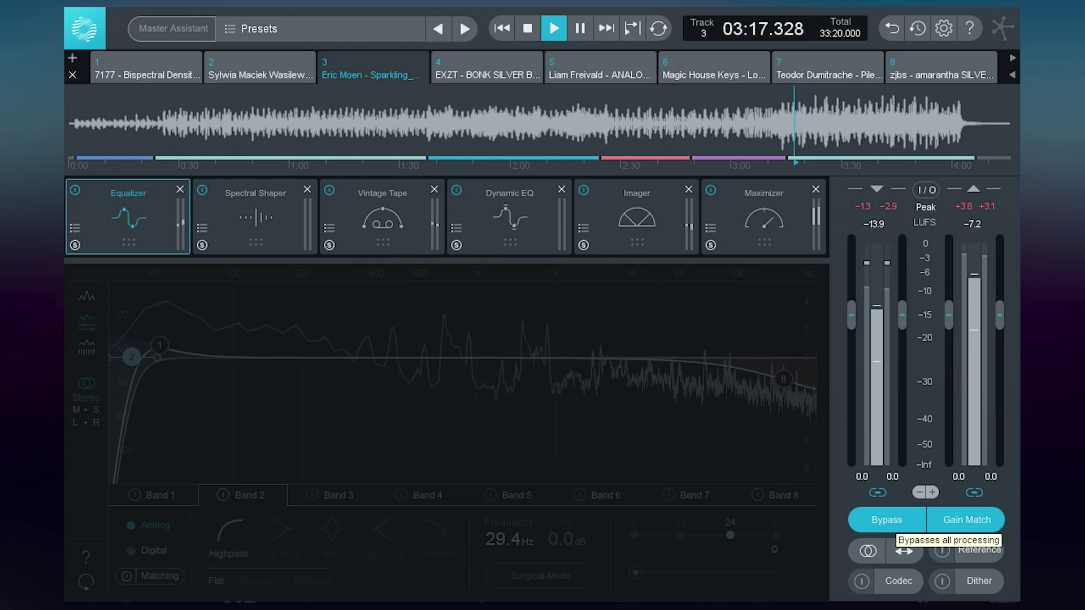
{"action": "left_click", "coordinate": [886, 520]}
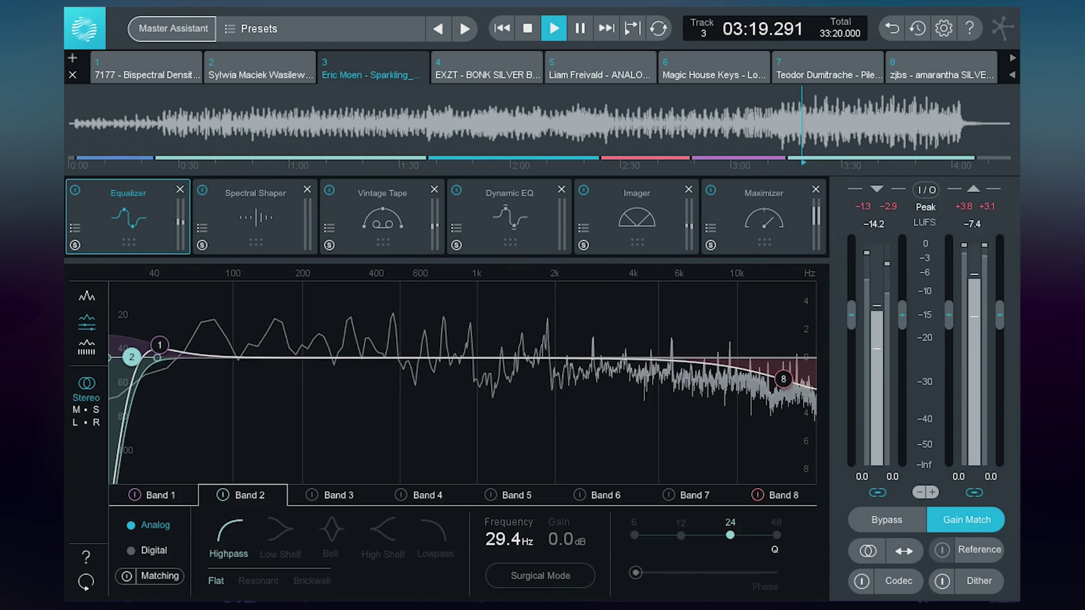
{"action": "left_click", "coordinate": [764, 221]}
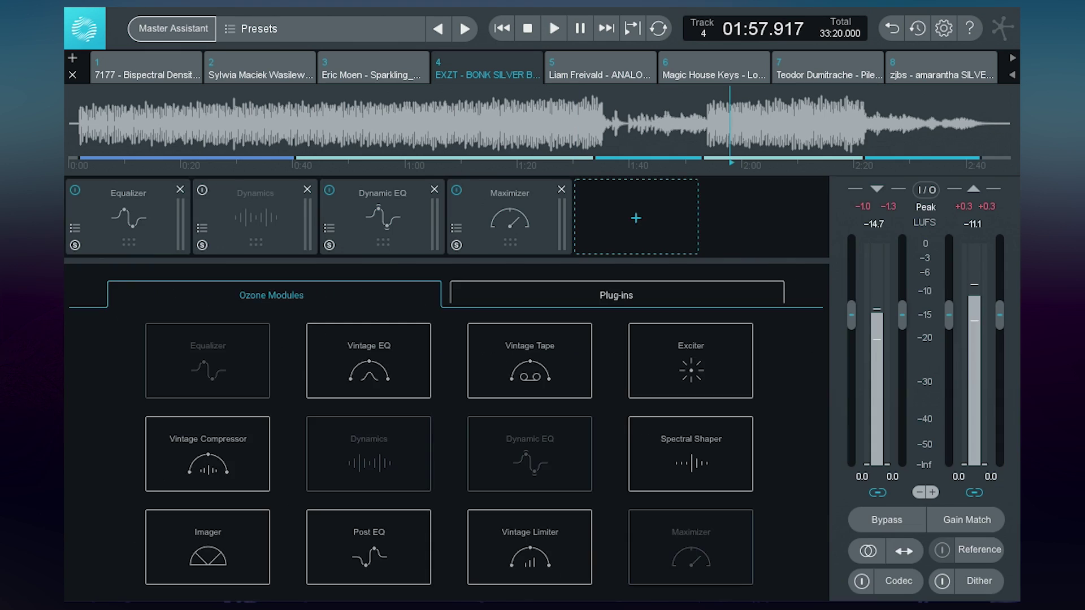
Review track 4's Dynamics and Equalizer modules and compare playback with Dynamics bypassed and active
{"action": "left_click", "coordinate": [255, 218]}
{"action": "left_click", "coordinate": [128, 218]}
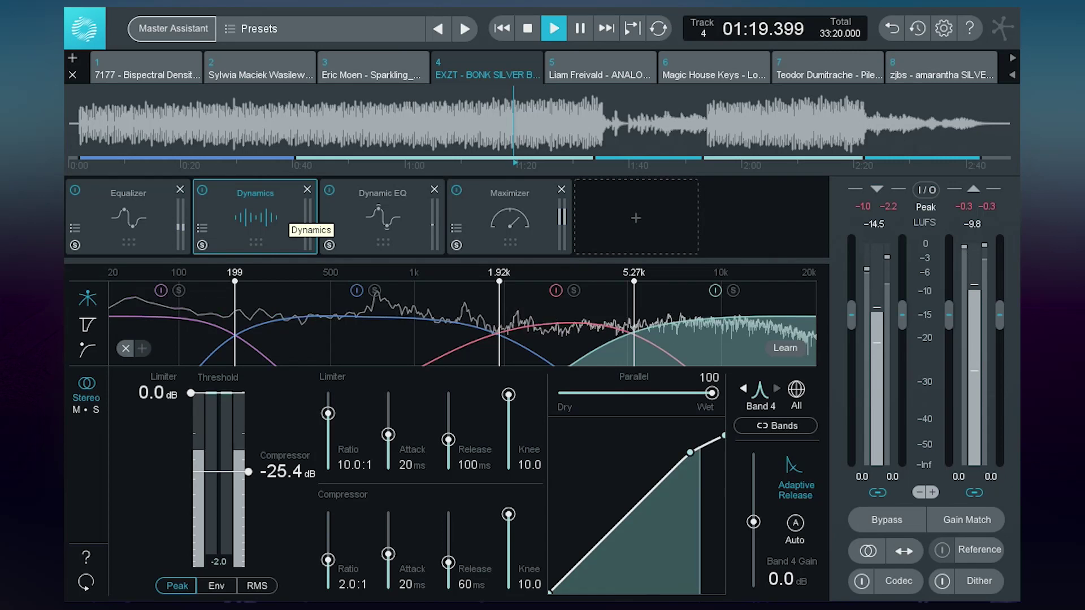
{"action": "left_click", "coordinate": [202, 190]}
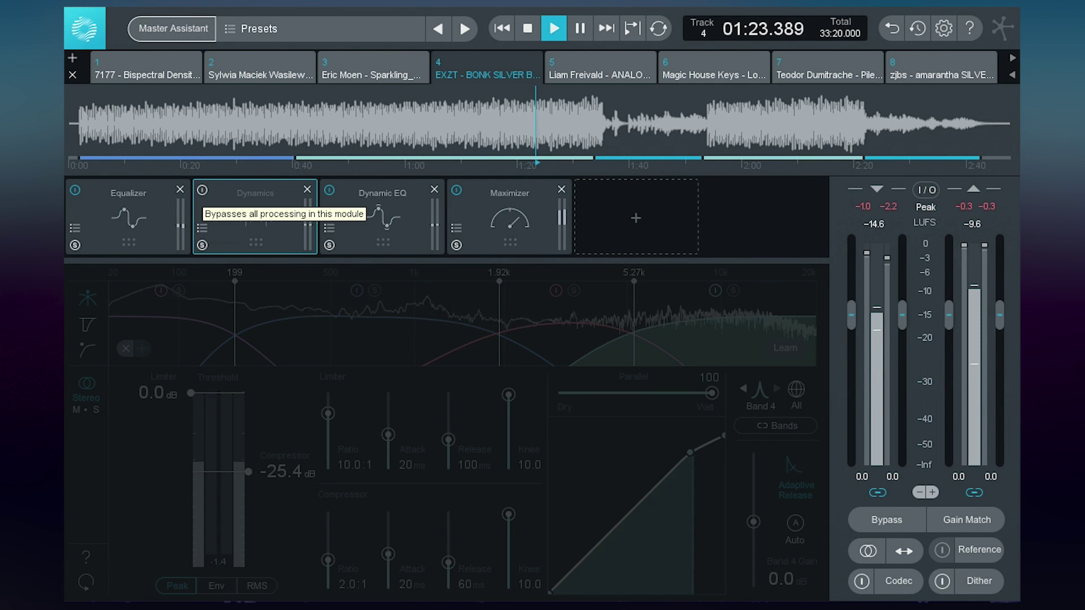
{"action": "left_click", "coordinate": [202, 191]}
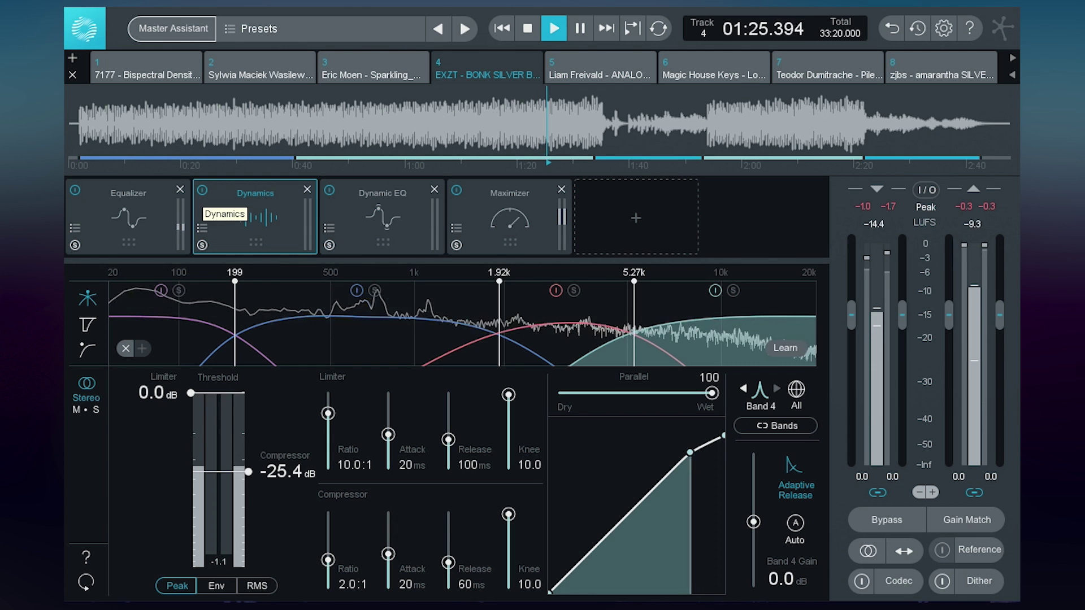
{"action": "key", "text": "space"}
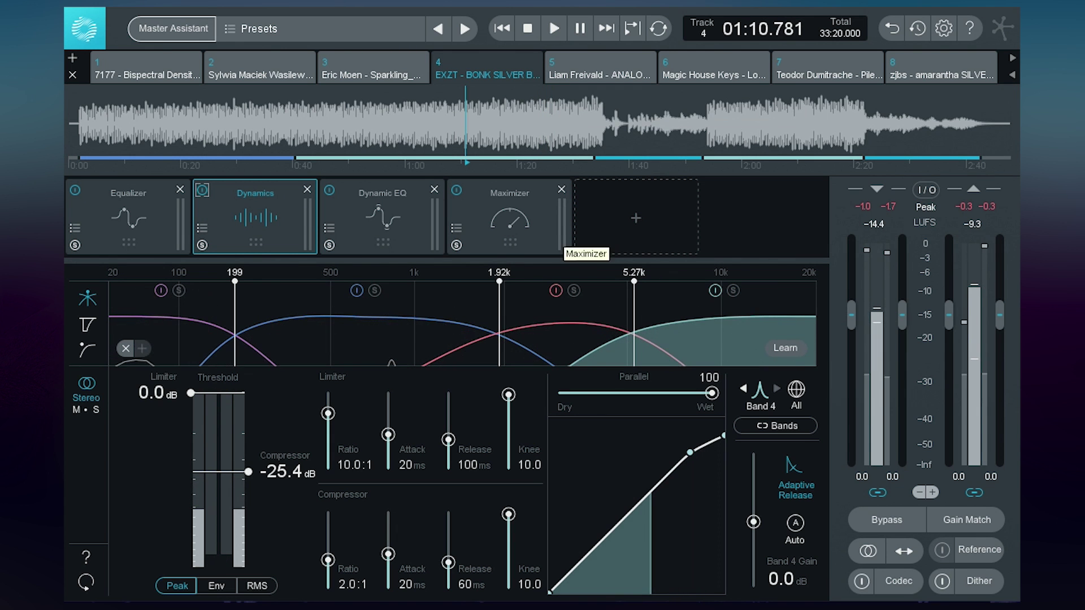
Run the Master Assistant on track 5 with a CD target and Medium intensity while the track plays
{"action": "left_click", "coordinate": [636, 218]}
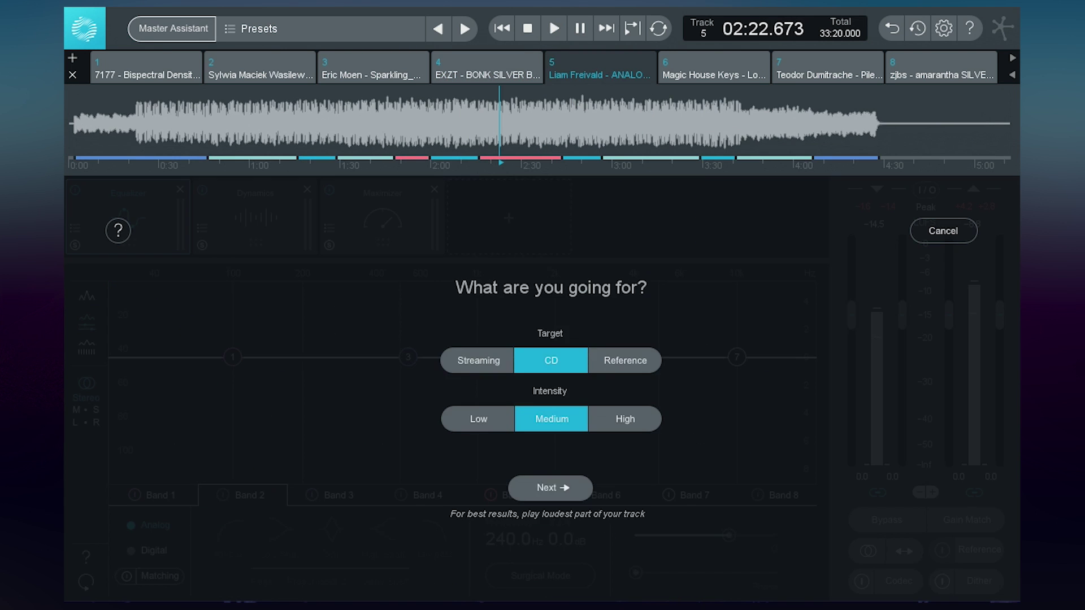
{"action": "key", "text": "Return"}
{"action": "key", "text": "space"}
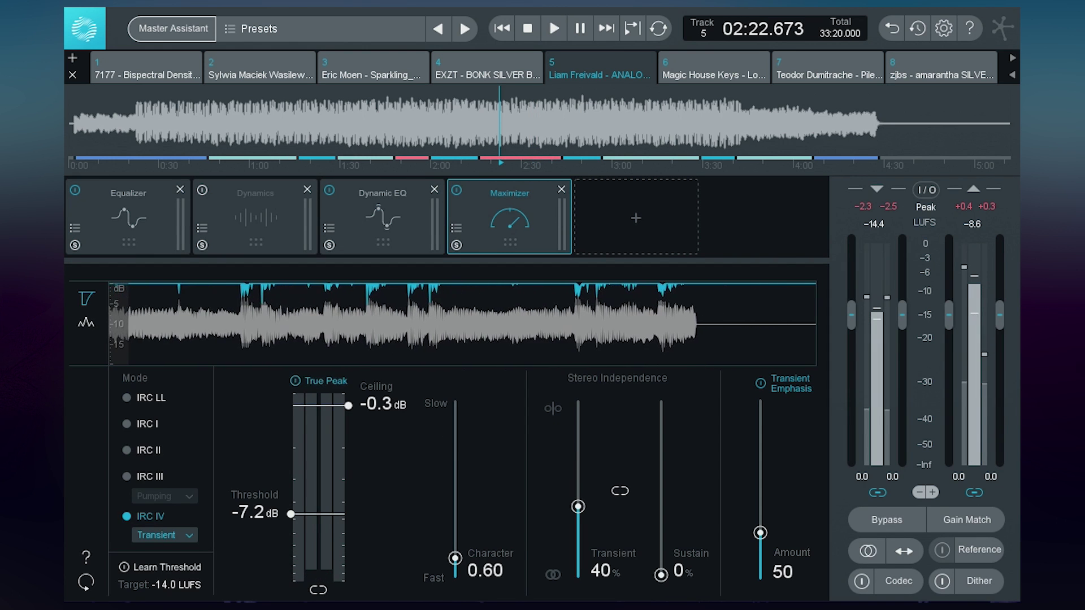
Add an Imager module to track 5's chain and place it before the Maximizer
{"action": "left_click", "coordinate": [636, 218]}
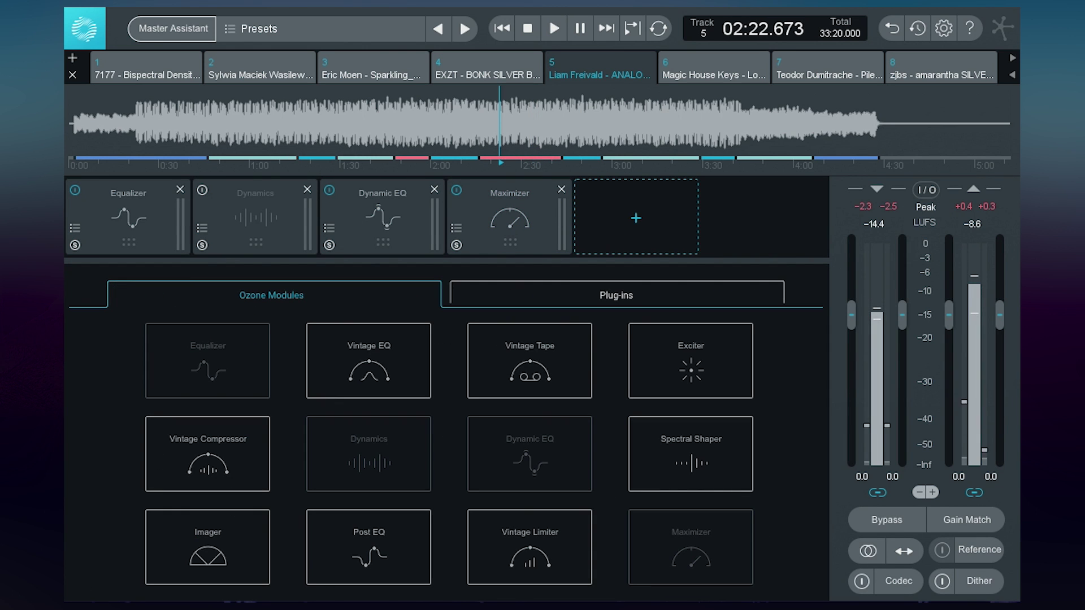
{"action": "left_click", "coordinate": [207, 547]}
{"action": "left_click_drag", "start_coordinate": [636, 218], "coordinate": [506, 217]}
Look through the Imager presets, close the list and learn the Imager's crossover points from track 5's playback
{"action": "left_click", "coordinate": [455, 228]}
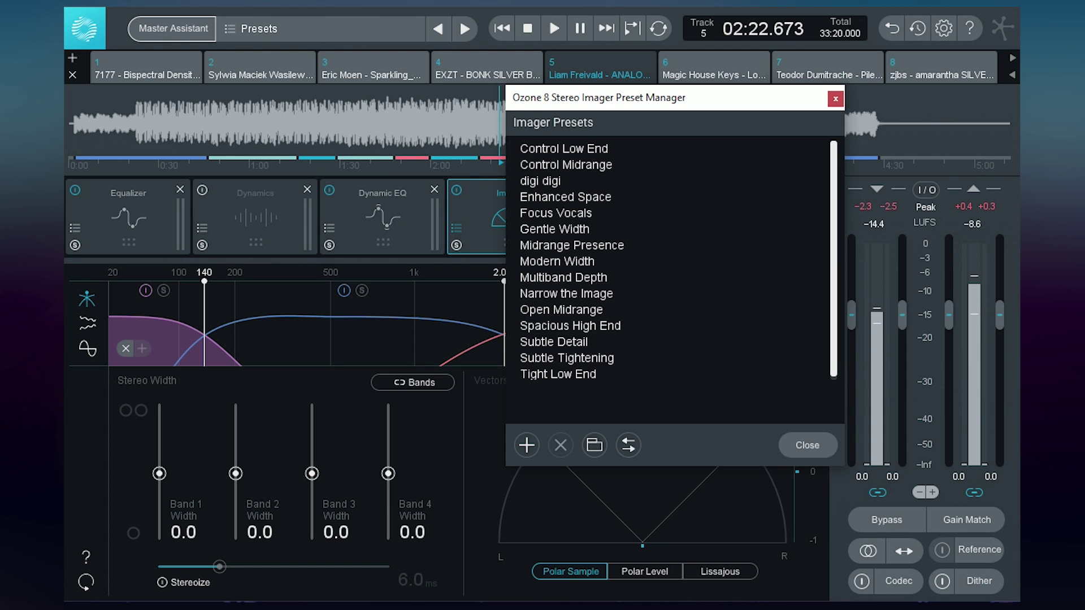
{"action": "key", "text": "Escape"}
{"action": "left_click", "coordinate": [785, 348]}
{"action": "key", "text": "space"}
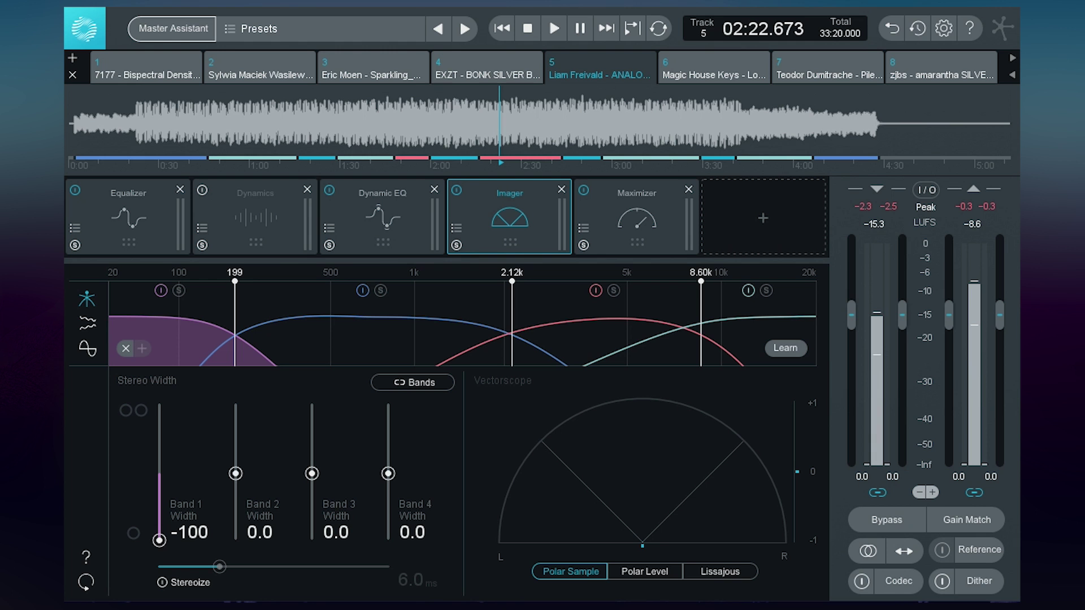
Try Imager widths of 31.6 for band 2, 45.6 for band 3 and -27.8 for band 4, soloing each band during playback
{"action": "left_click", "coordinate": [380, 291]}
{"action": "key", "text": "space"}
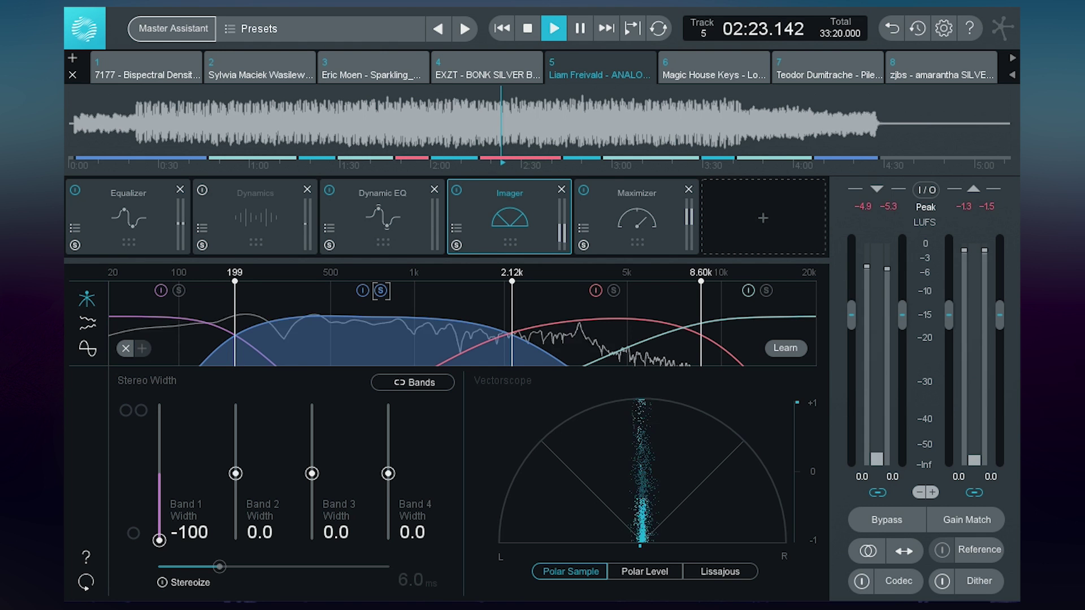
{"action": "mouse_move", "coordinate": [236, 473]}
{"action": "left_mouse_down"}
{"action": "mouse_move", "coordinate": [236, 428]}
{"action": "mouse_move", "coordinate": [236, 452]}
{"action": "left_mouse_up"}
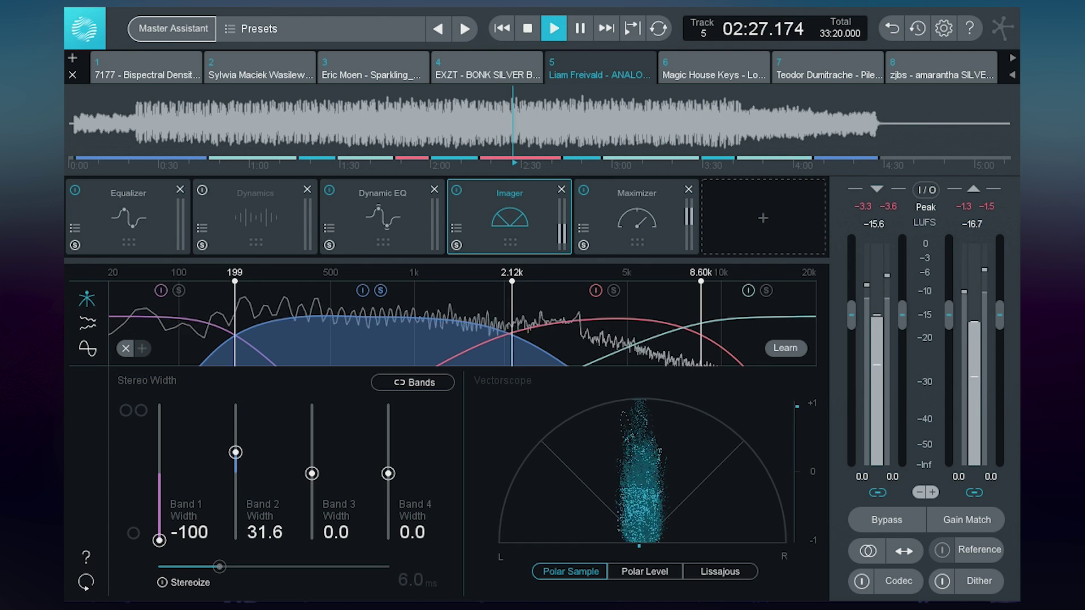
{"action": "left_click", "coordinate": [613, 291]}
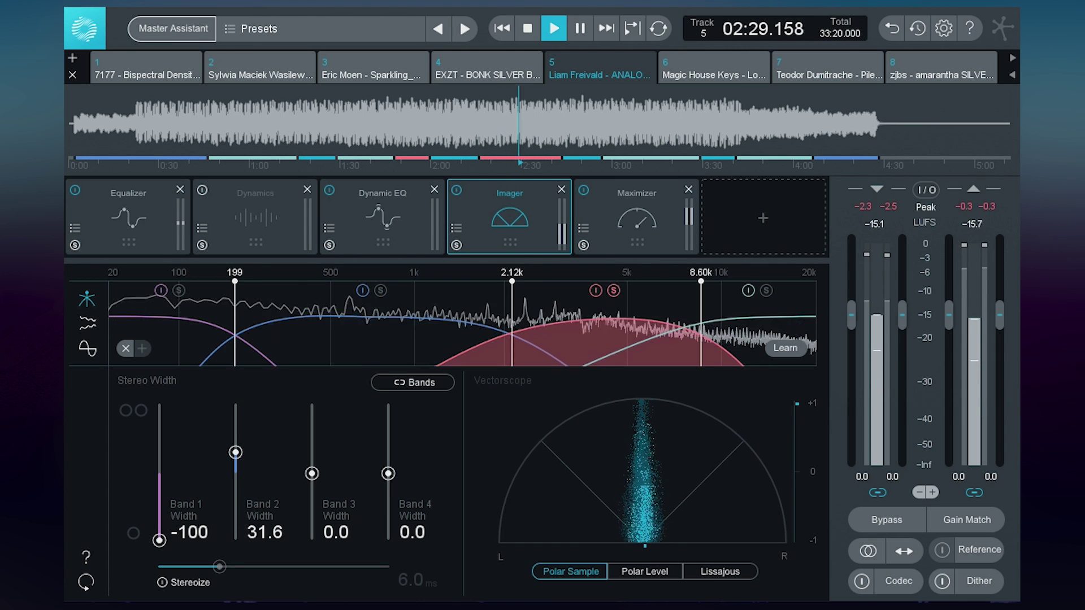
{"action": "left_click_drag", "start_coordinate": [312, 474], "coordinate": [312, 443]}
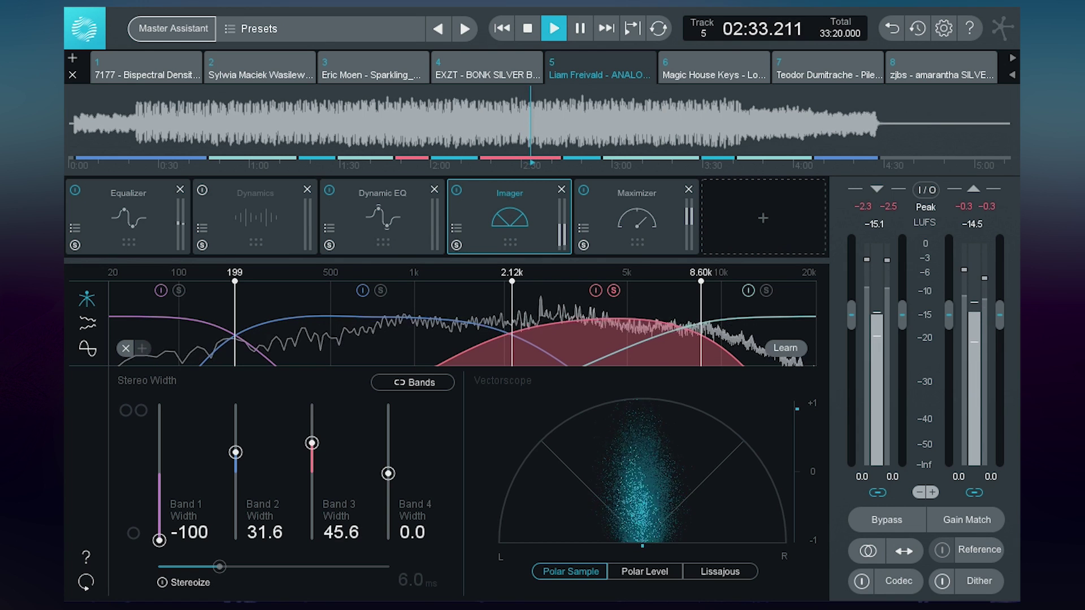
{"action": "left_click", "coordinate": [766, 290]}
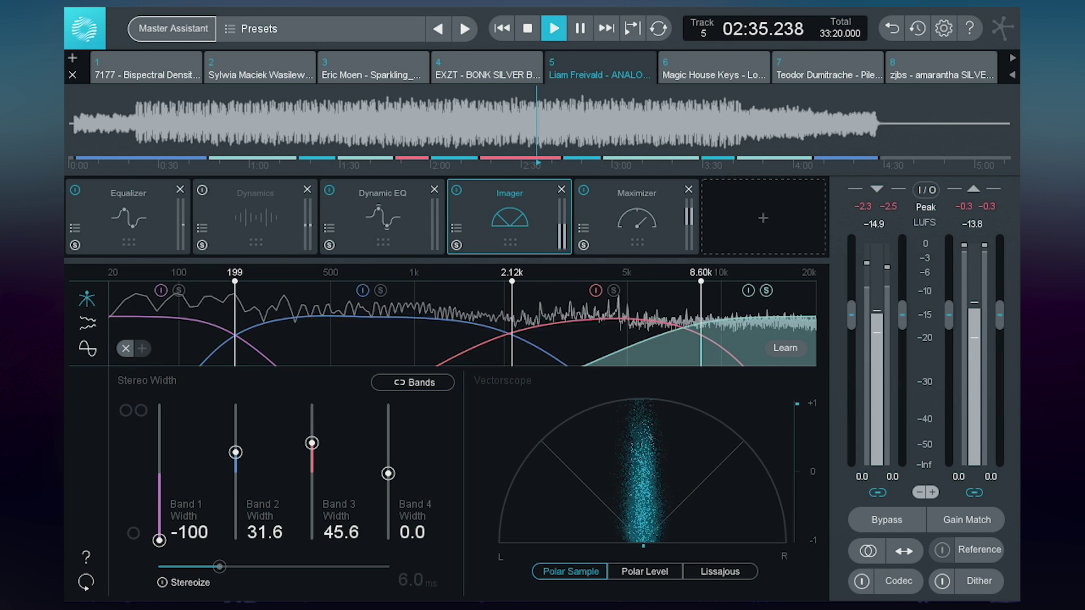
{"action": "left_click_drag", "start_coordinate": [388, 473], "coordinate": [389, 490]}
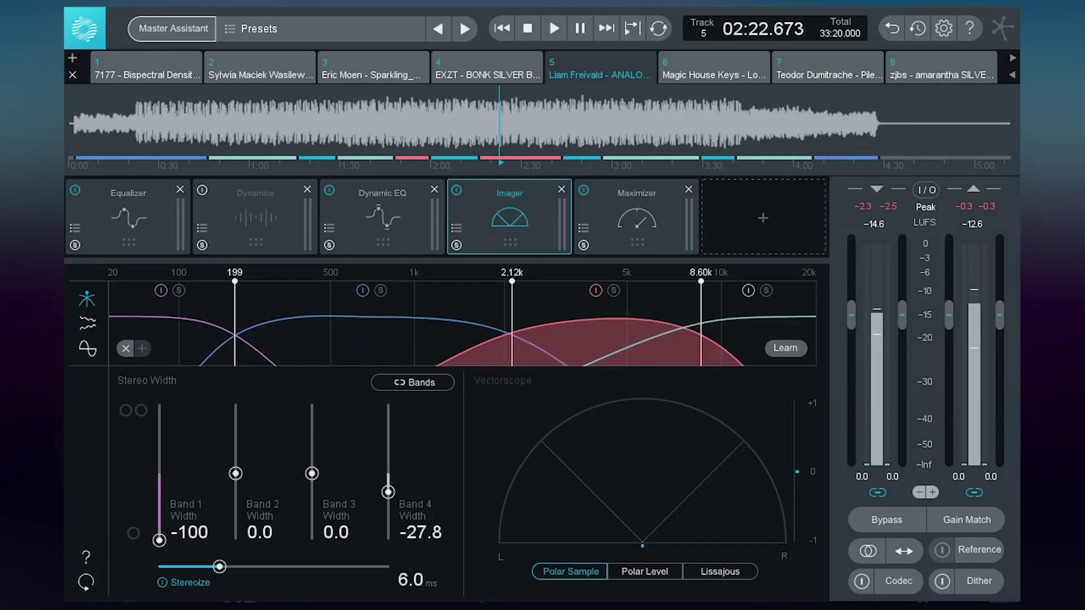
With Stereoize on, set the Imager's width to 41.8 for band 2, 21.5 for band 3 and -12.7 for band 4, soloing each during playback
{"action": "double_click", "coordinate": [387, 491]}
{"action": "key", "text": "space"}
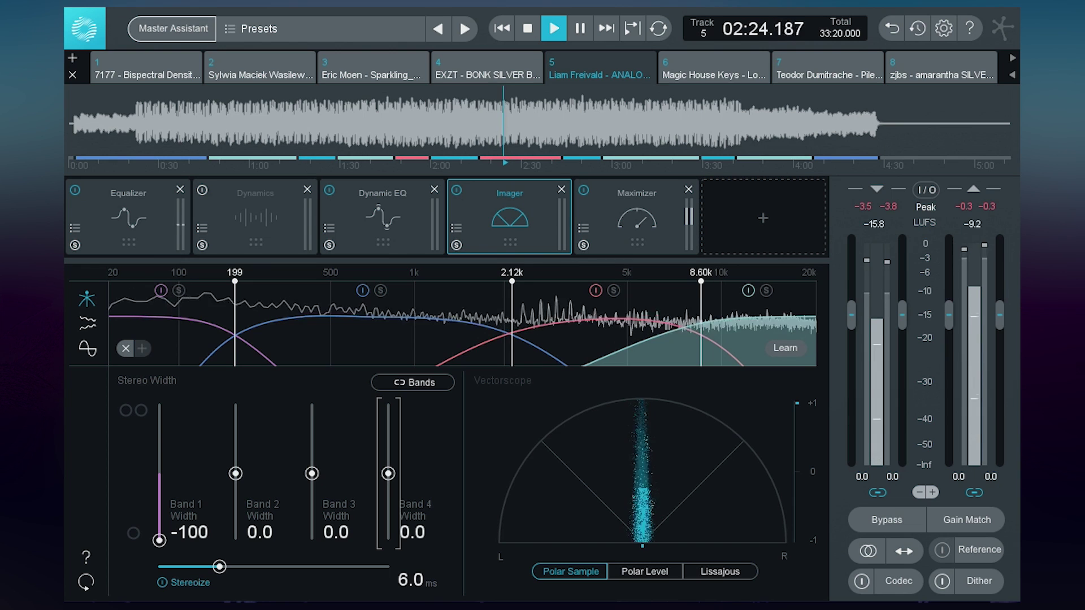
{"action": "left_click", "coordinate": [381, 290]}
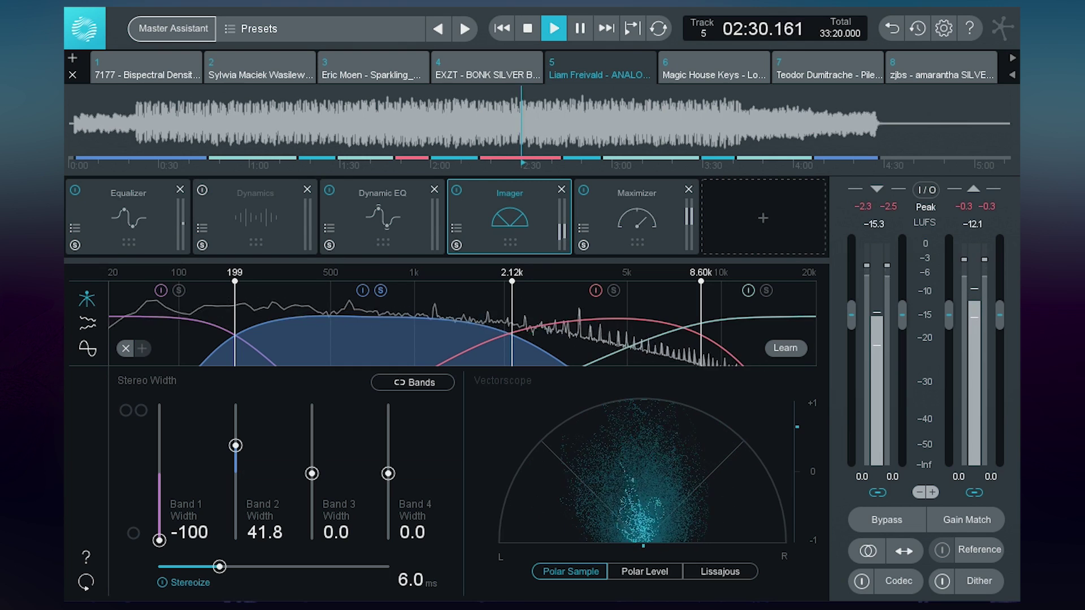
{"action": "left_click", "coordinate": [614, 290]}
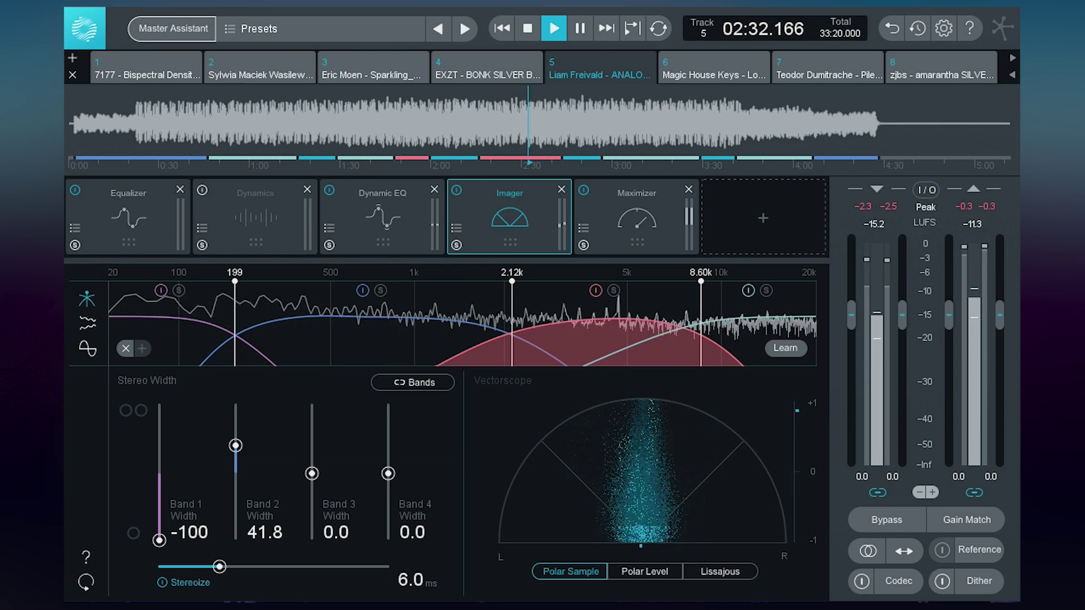
{"action": "left_click_drag", "start_coordinate": [311, 474], "coordinate": [312, 460]}
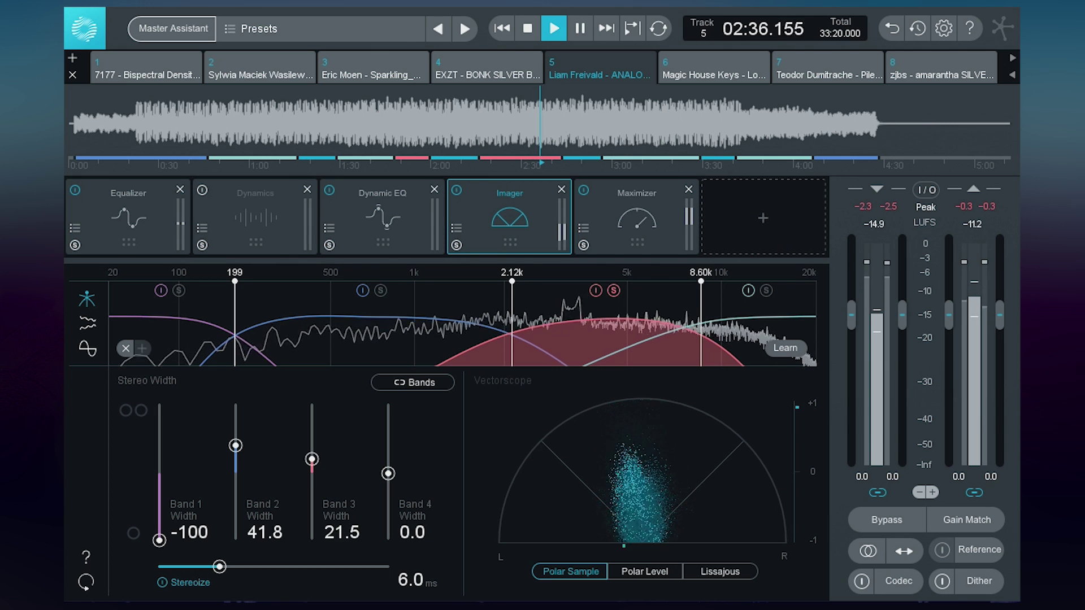
{"action": "left_click", "coordinate": [766, 290]}
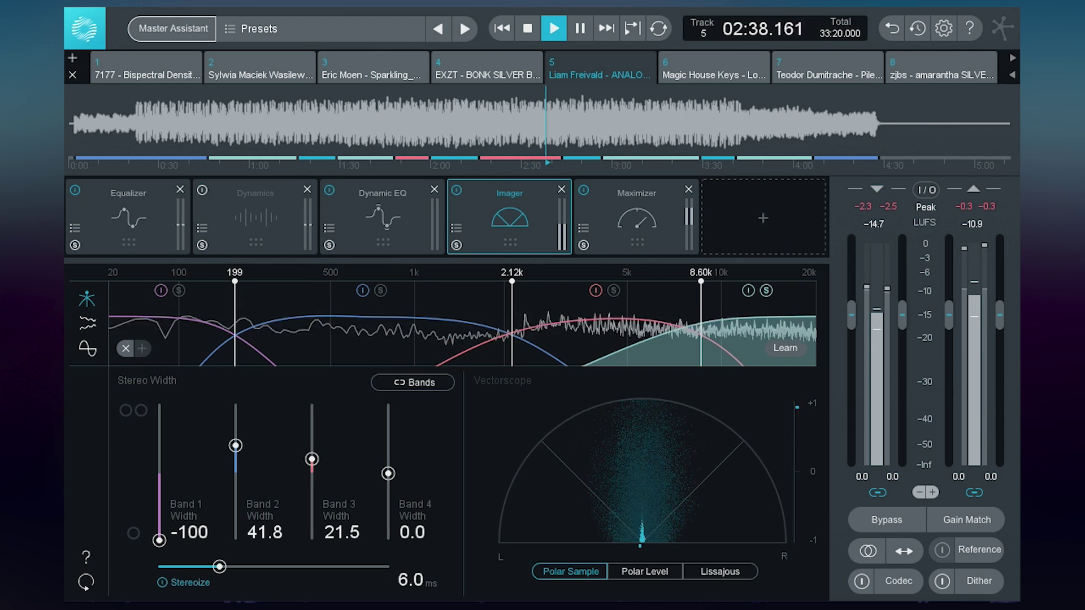
{"action": "left_click_drag", "start_coordinate": [387, 474], "coordinate": [388, 482]}
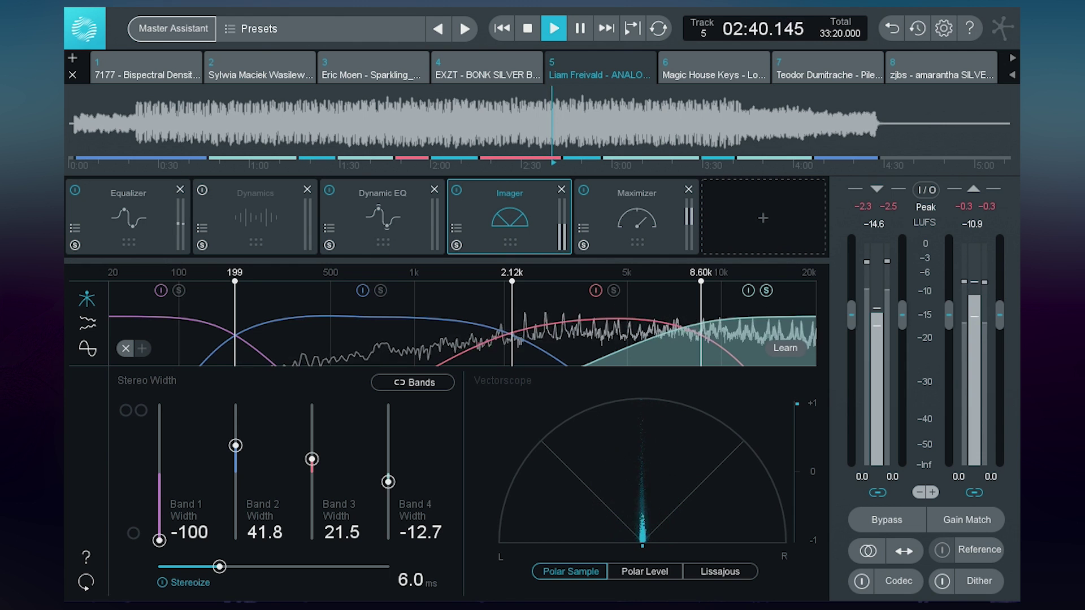
{"action": "key", "text": "space"}
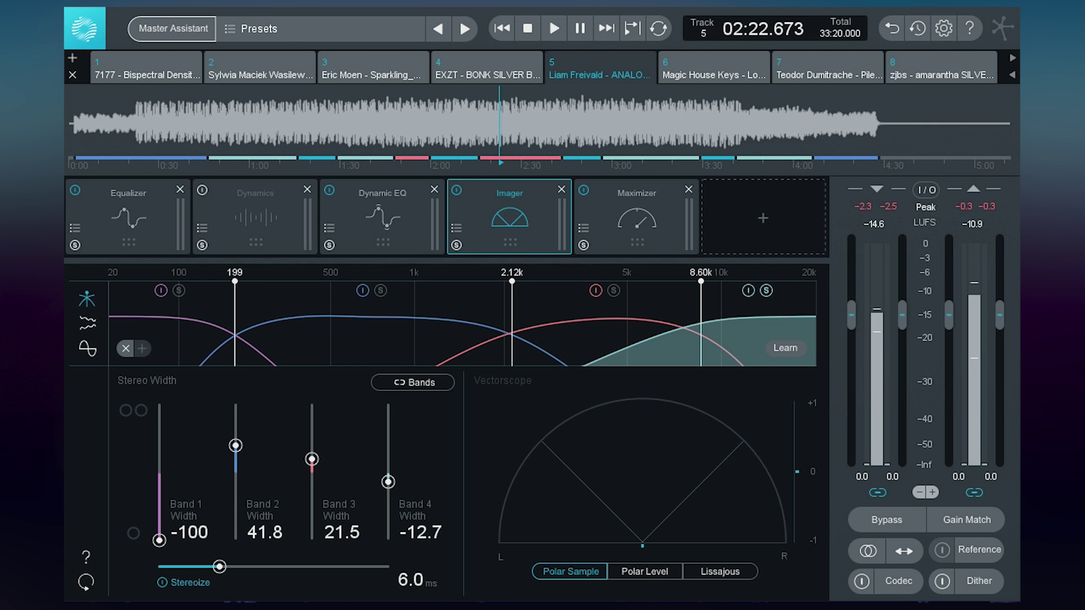
Compare track 5's playback with the Imager bypassed and active
{"action": "key", "text": "space"}
{"action": "key", "text": "space"}
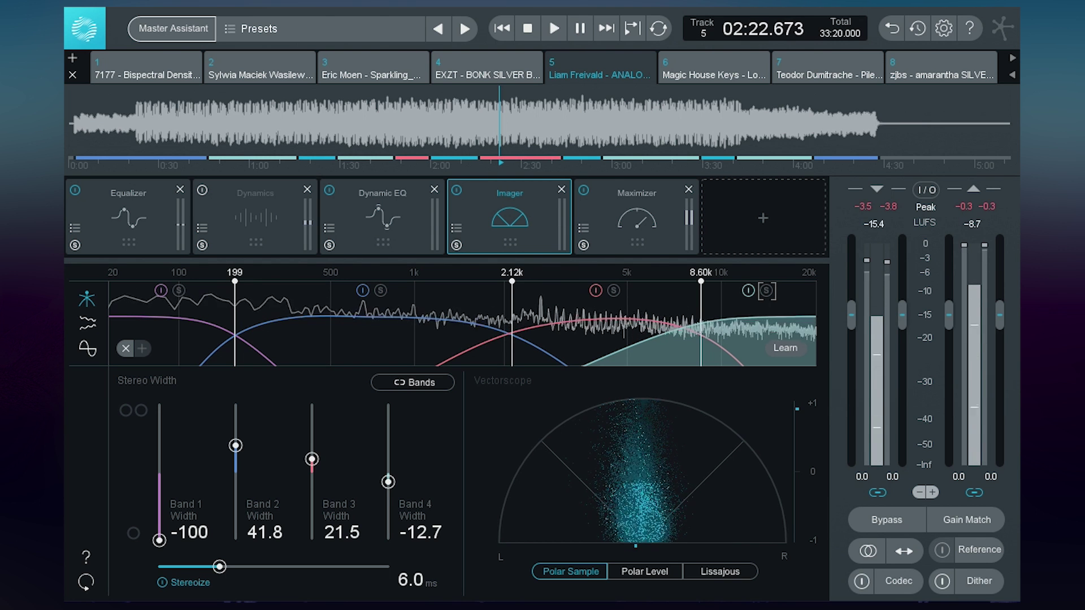
{"action": "left_click", "coordinate": [455, 191]}
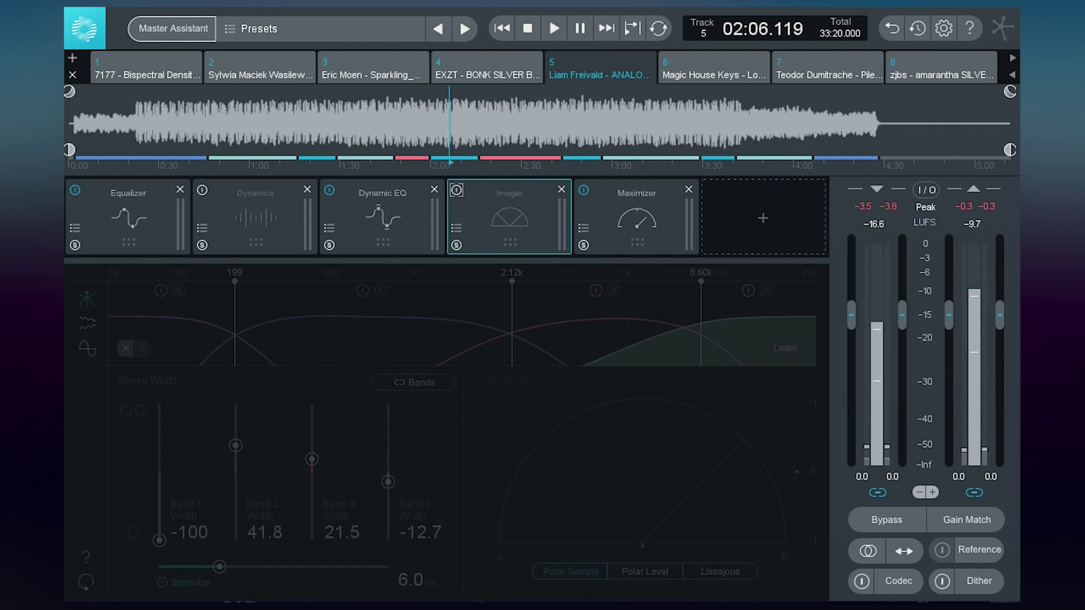
{"action": "key", "text": "space"}
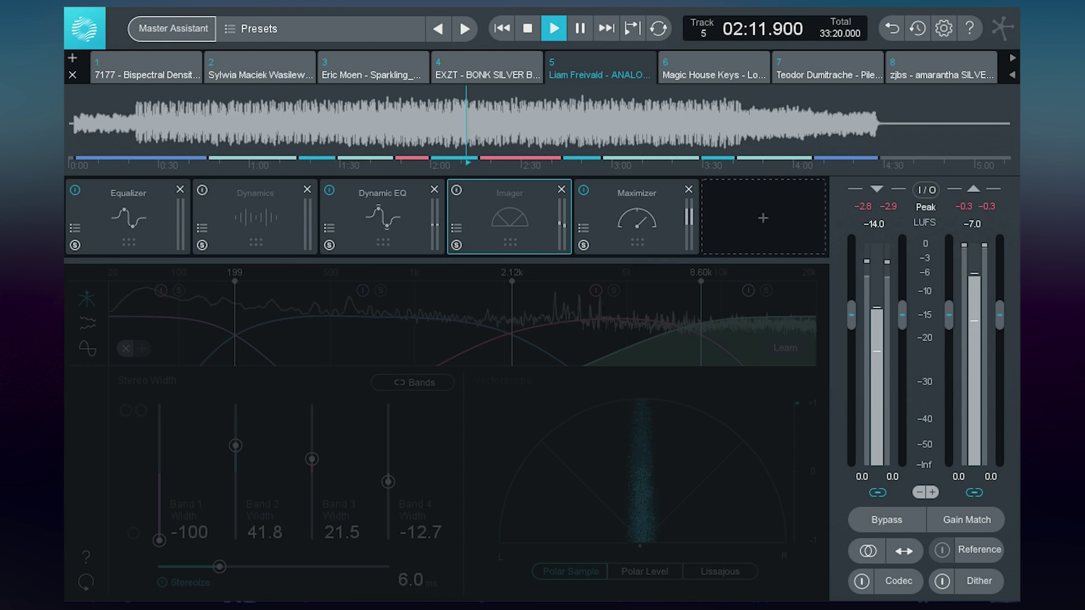
{"action": "left_click", "coordinate": [457, 190]}
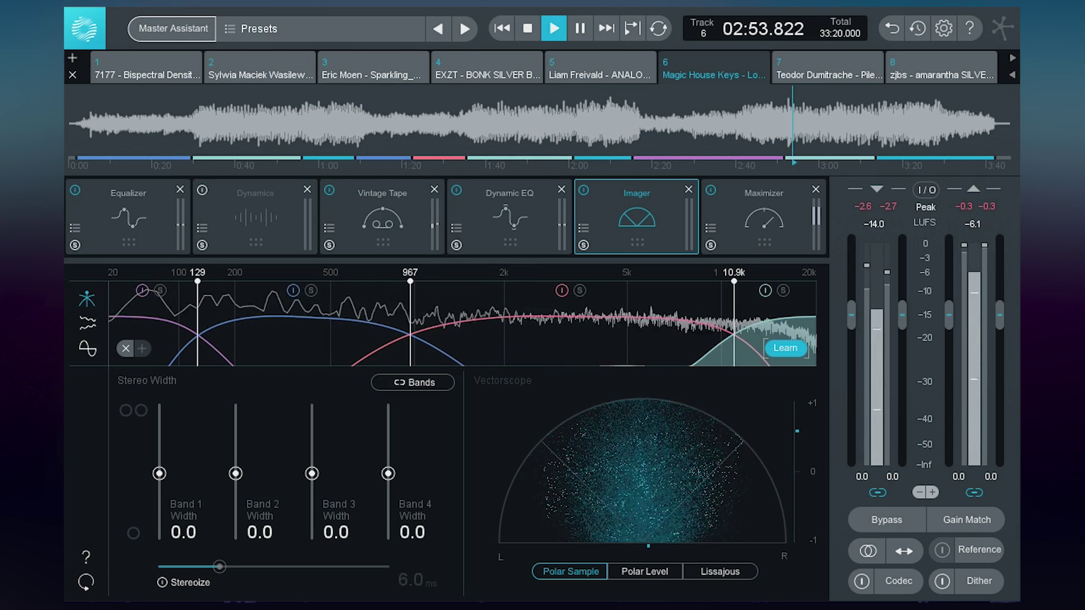
Set the width of track 6's Imager band 1 to -100
{"action": "left_click_drag", "start_coordinate": [158, 473], "coordinate": [159, 539]}
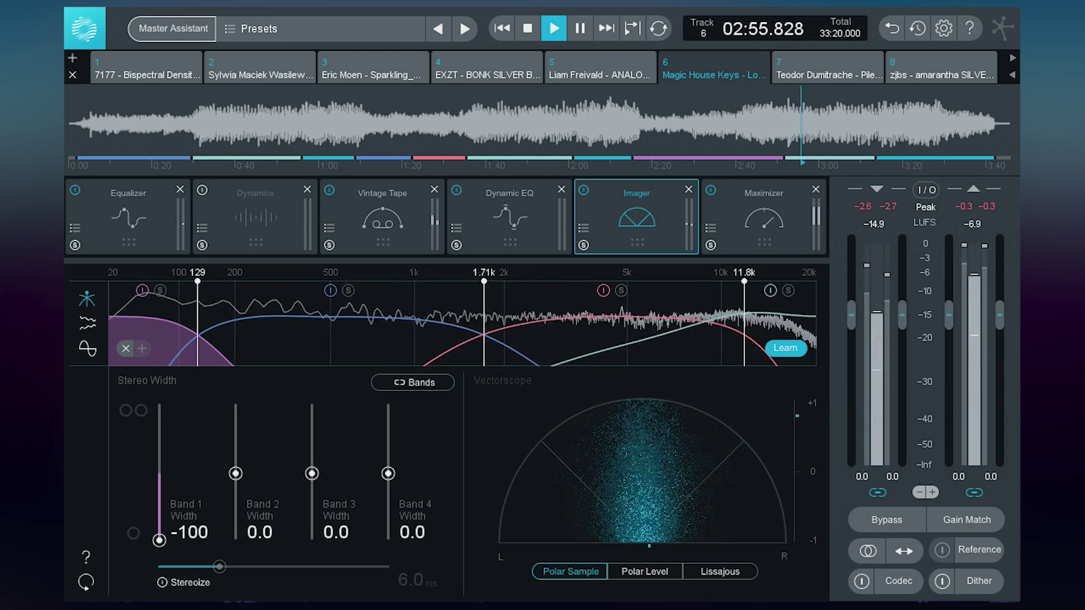
Enable the Dynamics module on track 6, split it into four bands and learn its crossover points
{"action": "left_click", "coordinate": [255, 217]}
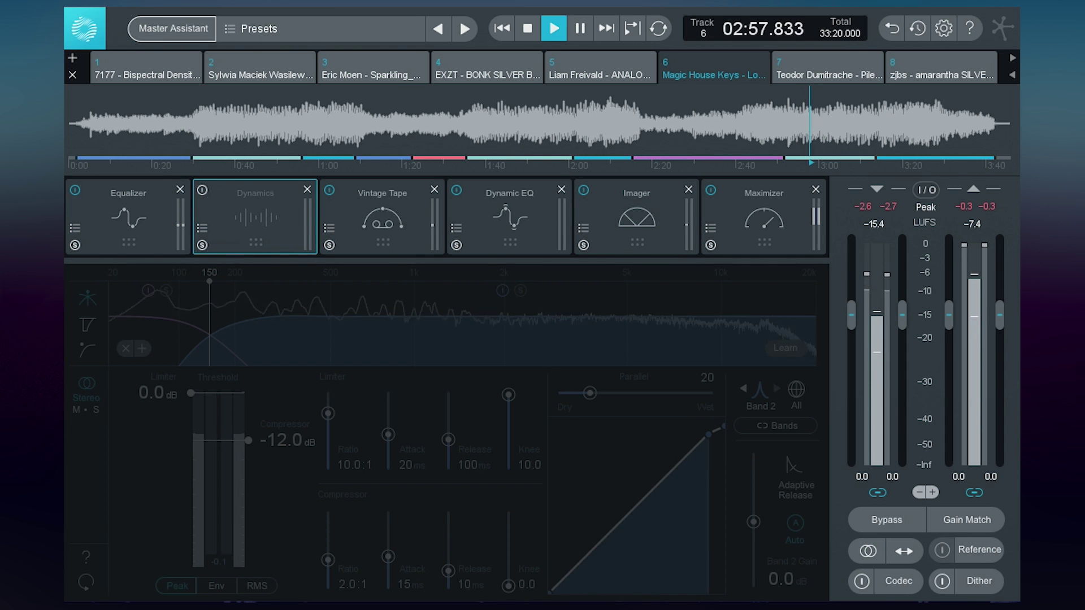
{"action": "left_click", "coordinate": [202, 190]}
{"action": "right_click", "coordinate": [535, 323]}
{"action": "left_click", "coordinate": [579, 331]}
{"action": "right_click", "coordinate": [547, 332]}
{"action": "left_click", "coordinate": [592, 340]}
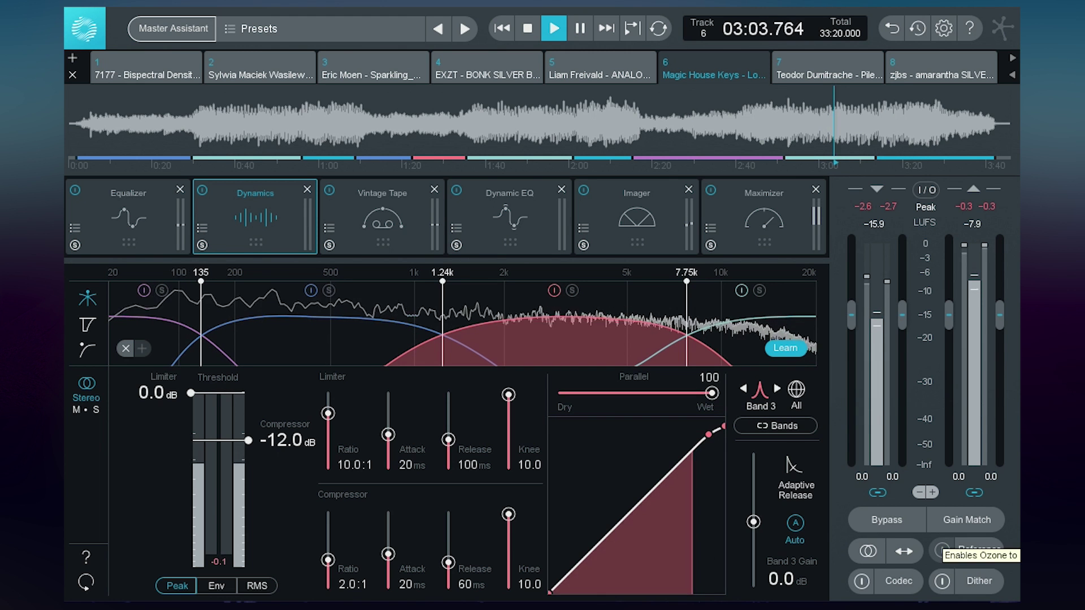
Turn on Gain Match and compare track 6 with all processing bypassed and active
{"action": "left_click", "coordinate": [966, 520]}
{"action": "left_click", "coordinate": [886, 520]}
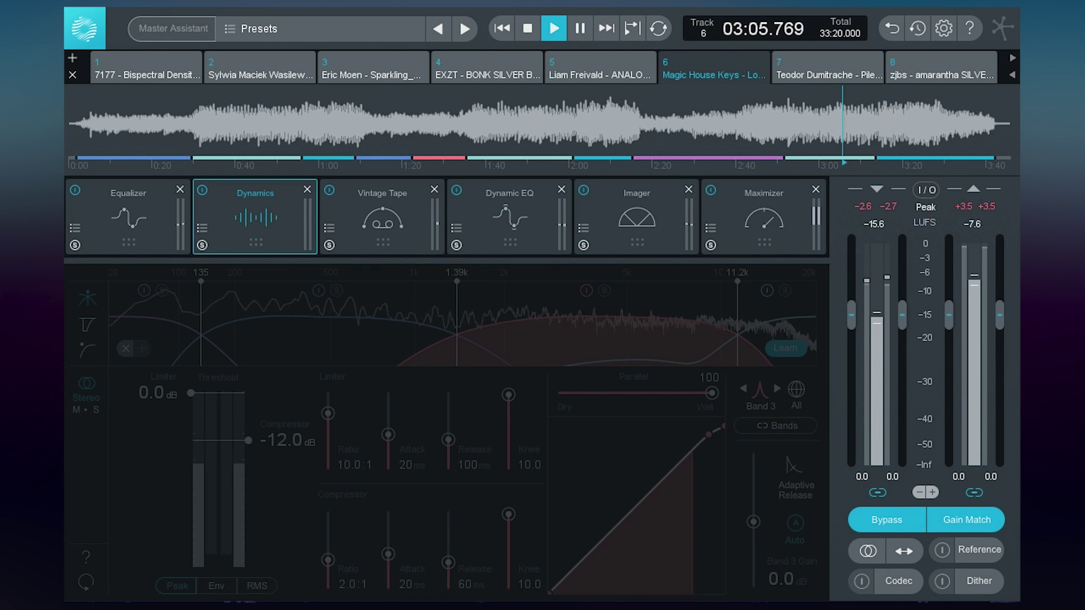
{"action": "left_click", "coordinate": [887, 520]}
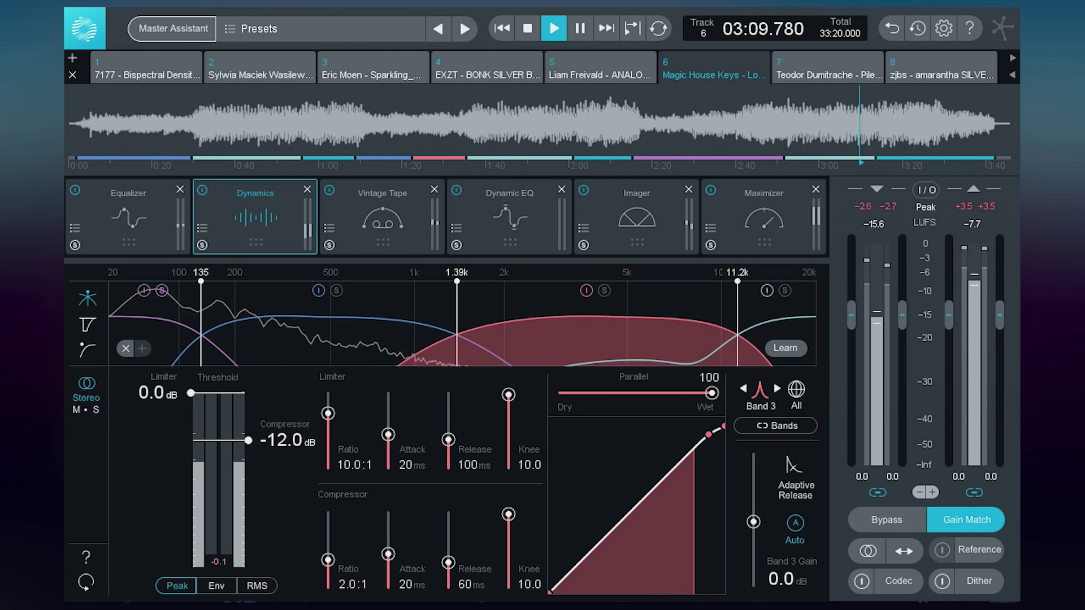
Add band 4 to track 6's Equalizer as a flat Highpass filter at 30.6 Hz
{"action": "left_click", "coordinate": [128, 218]}
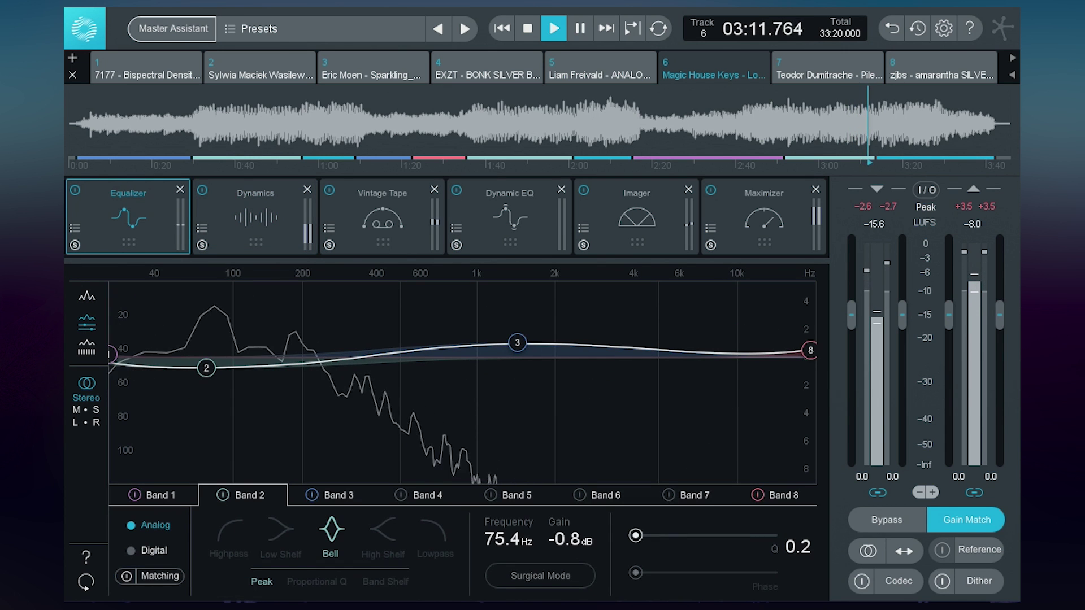
{"action": "left_click", "coordinate": [112, 354]}
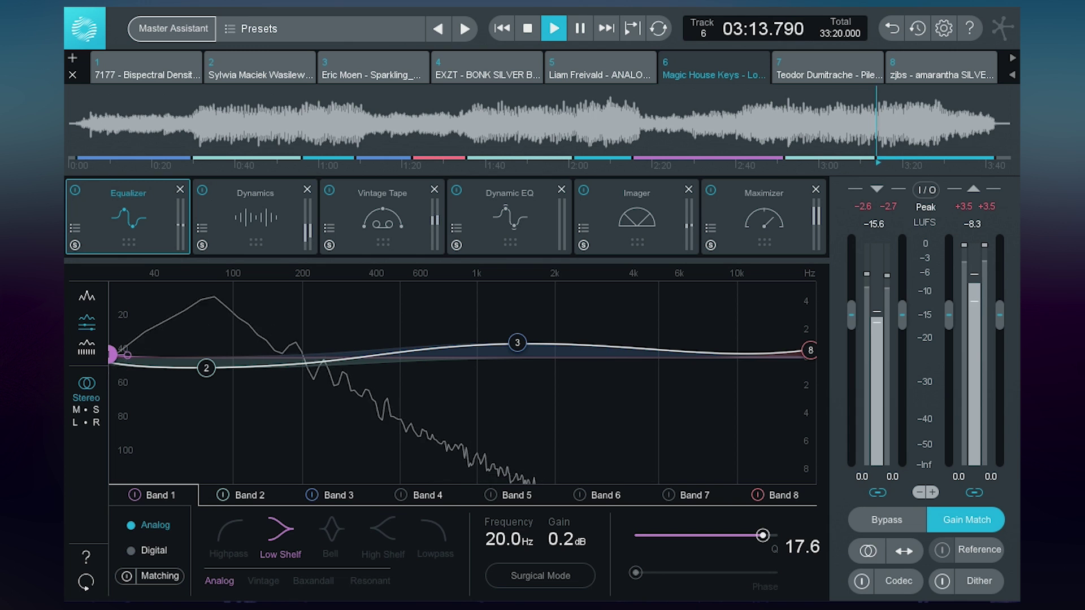
{"action": "left_click_drag", "start_coordinate": [497, 356], "coordinate": [369, 354]}
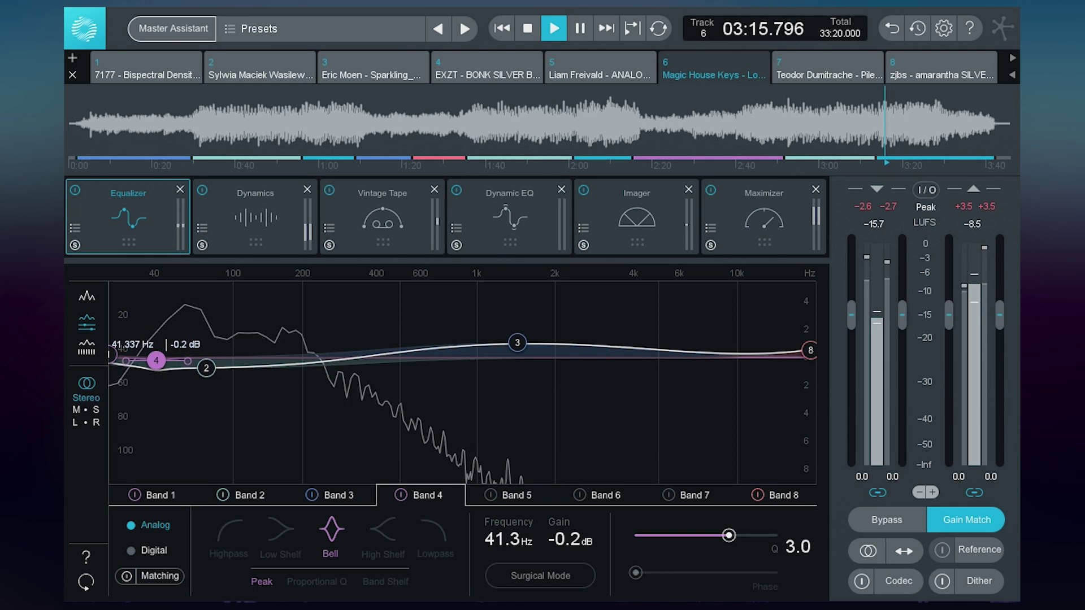
{"action": "left_click", "coordinate": [229, 537]}
{"action": "left_click_drag", "start_coordinate": [154, 360], "coordinate": [134, 357]}
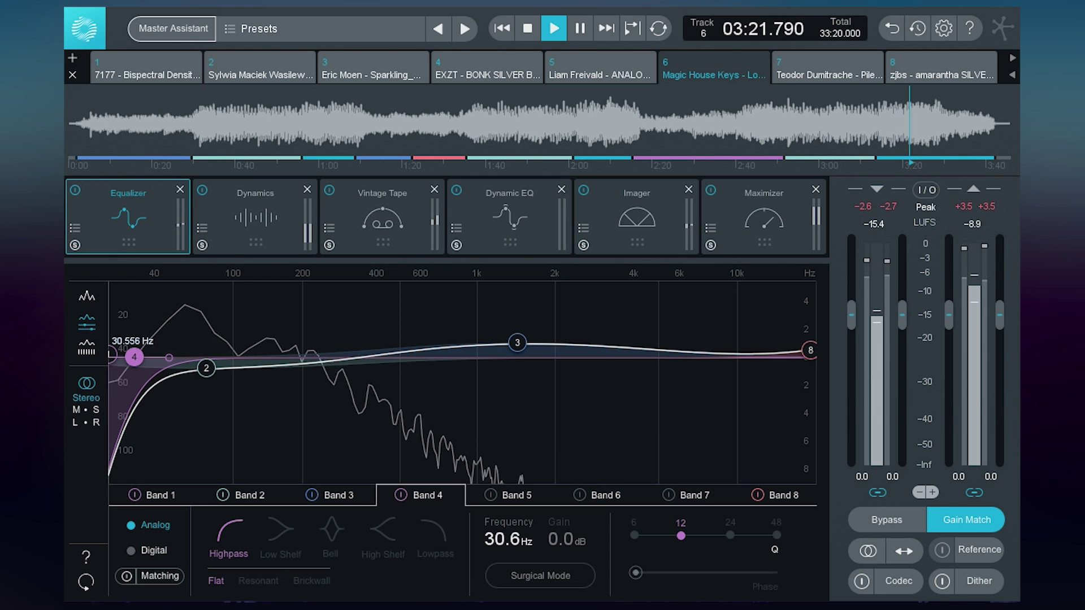
Solo band 2 in Dynamics and set its compressor to a -34.3 dB threshold and a 3.3:1 ratio
{"action": "left_click", "coordinate": [255, 217]}
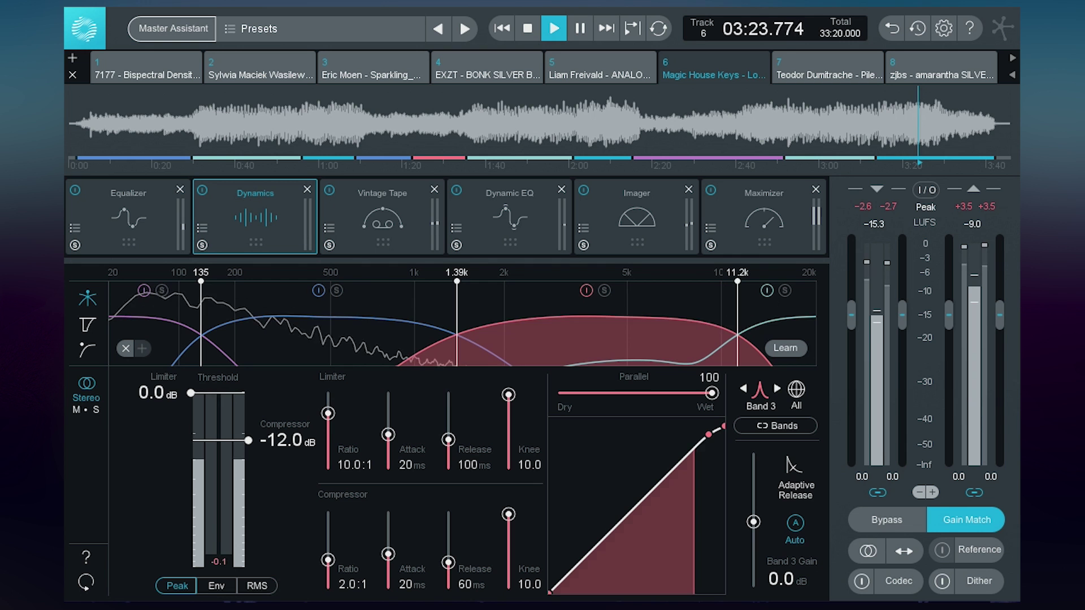
{"action": "left_click", "coordinate": [336, 291]}
{"action": "left_click_drag", "start_coordinate": [249, 440], "coordinate": [249, 484]}
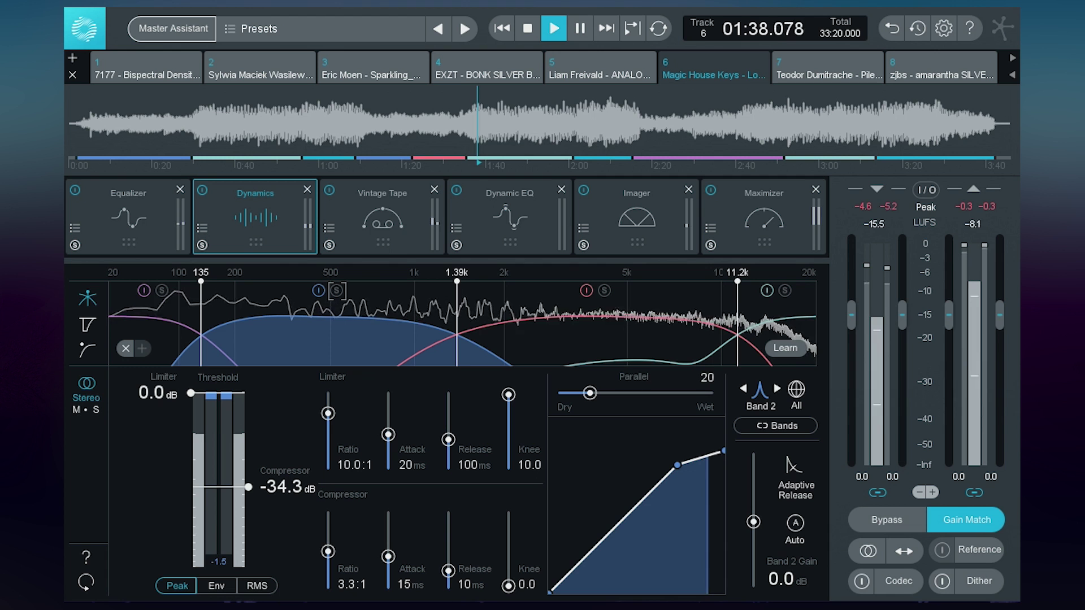
Set the Dynamics band 3 compressor threshold to -17.1 dB and lower the band 4 compressor threshold
{"action": "left_click", "coordinate": [604, 291]}
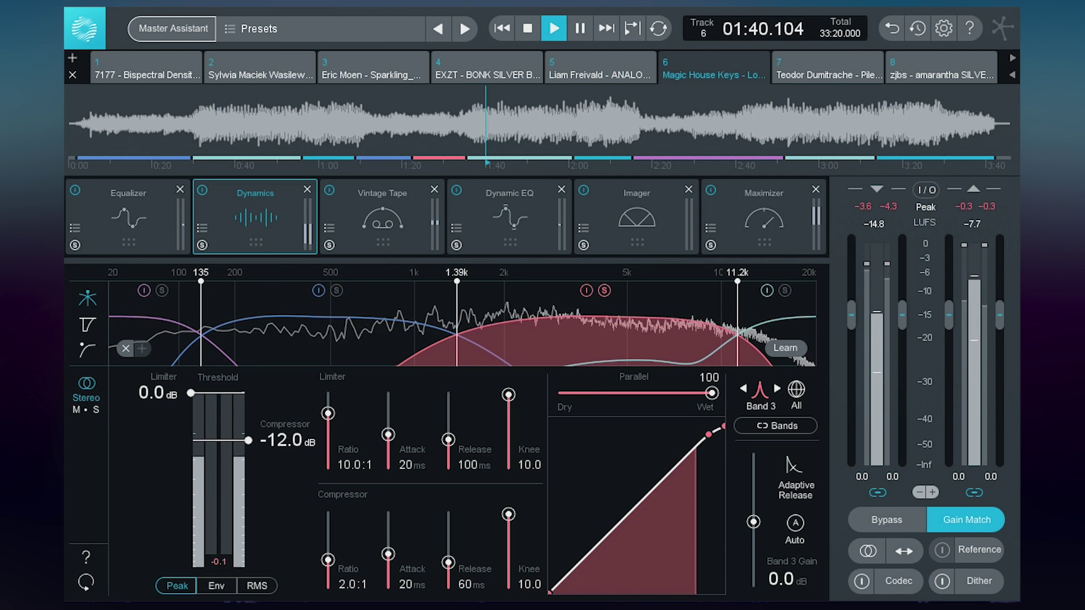
{"action": "left_click_drag", "start_coordinate": [248, 440], "coordinate": [248, 454]}
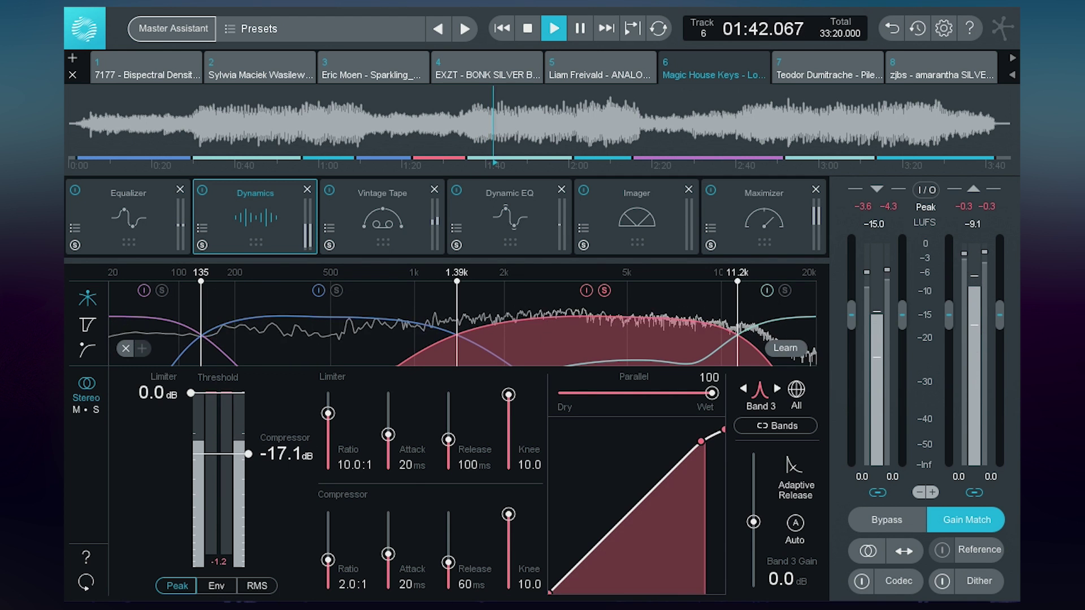
{"action": "key", "text": "space"}
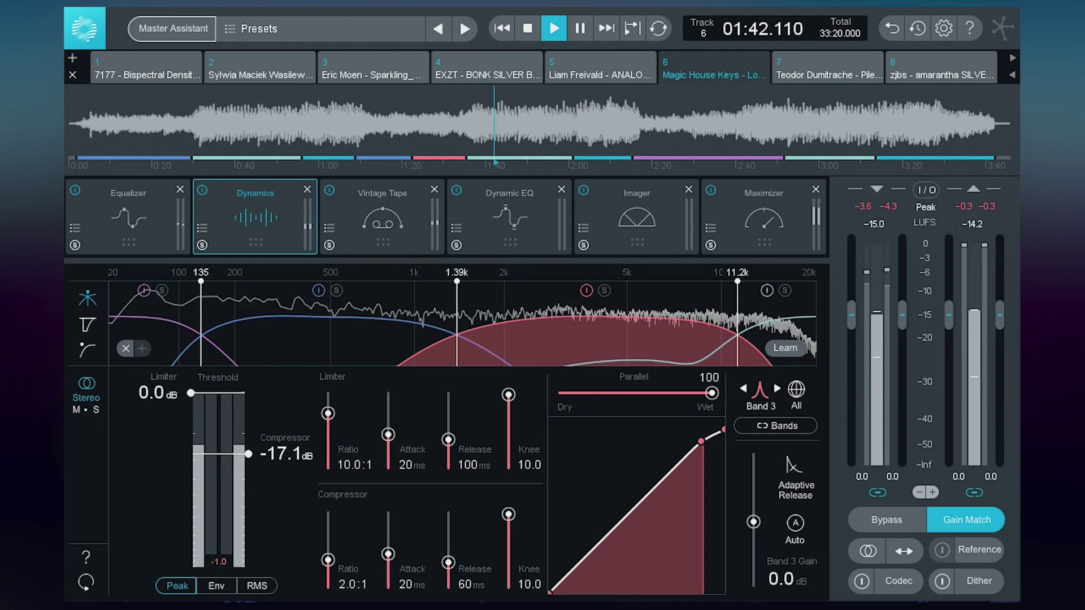
{"action": "left_click", "coordinate": [780, 322]}
{"action": "left_click_drag", "start_coordinate": [248, 439], "coordinate": [248, 471]}
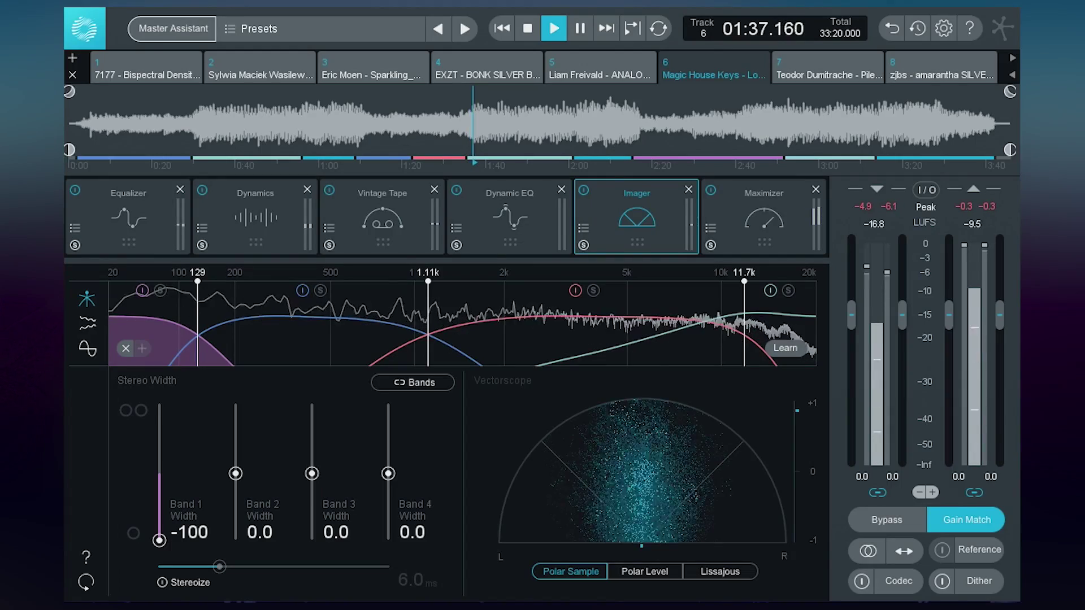
Solo the Imager's band 2 and narrow its width to -26.6
{"action": "left_click", "coordinate": [320, 290]}
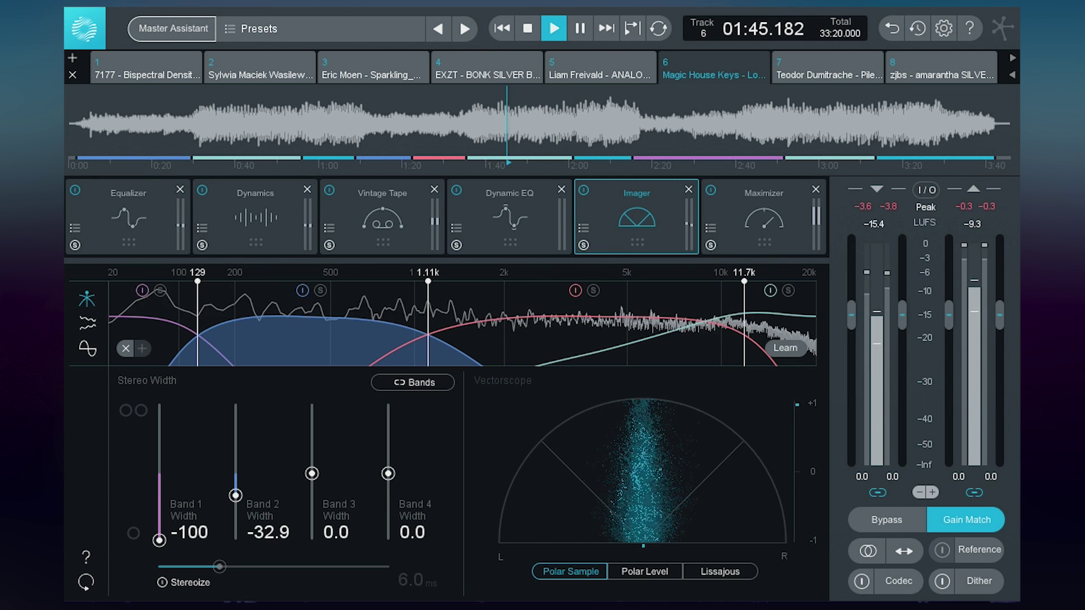
Compare track 6 repeatedly with all processing bypassed and active at matched gain
{"action": "key", "text": "b"}
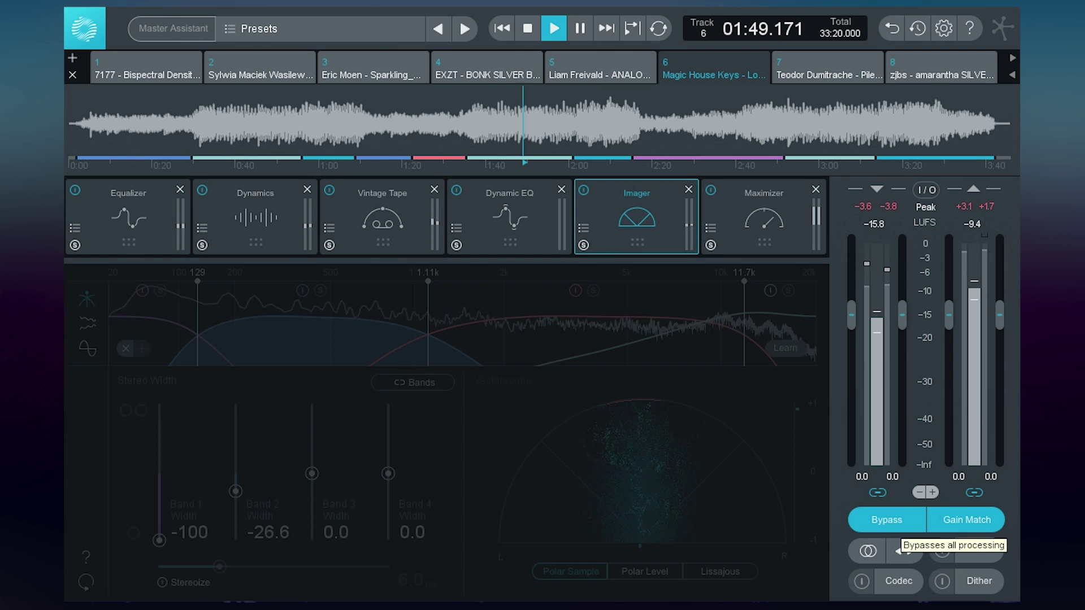
{"action": "left_click", "coordinate": [886, 520]}
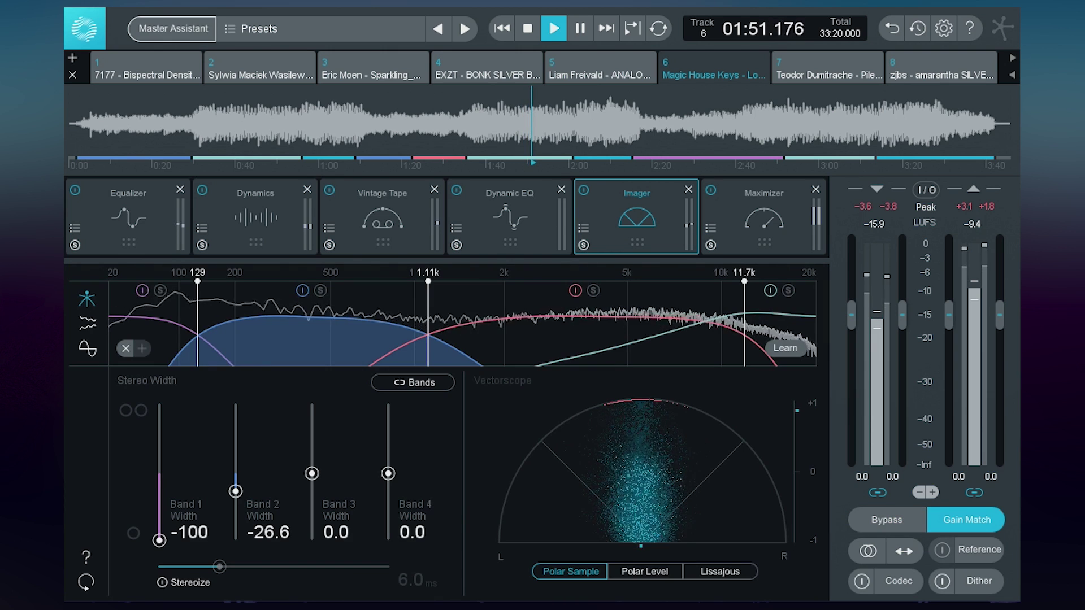
{"action": "key", "text": "b"}
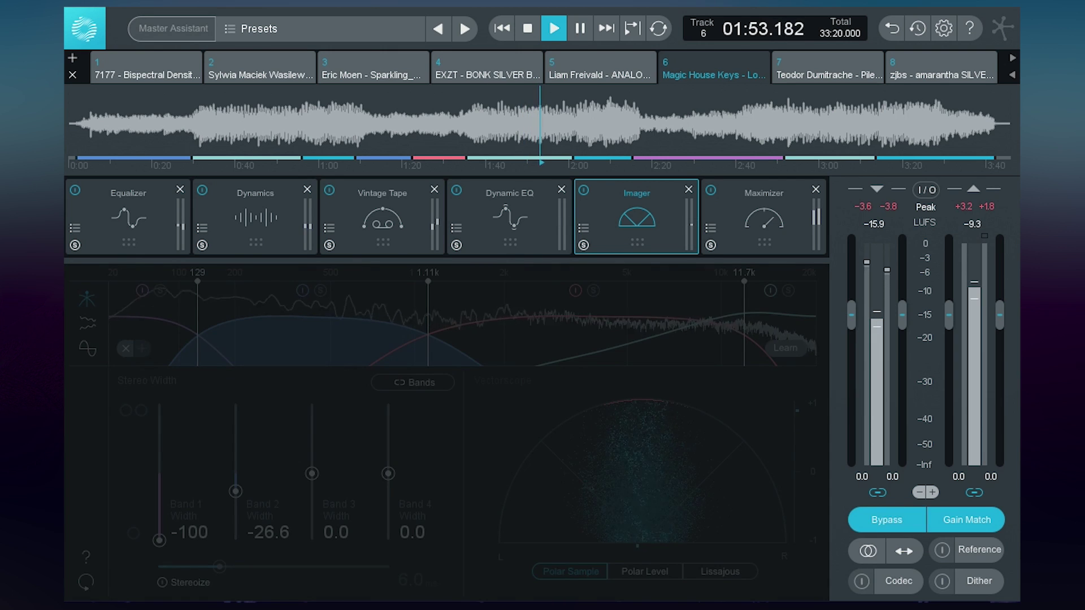
{"action": "key", "text": "b"}
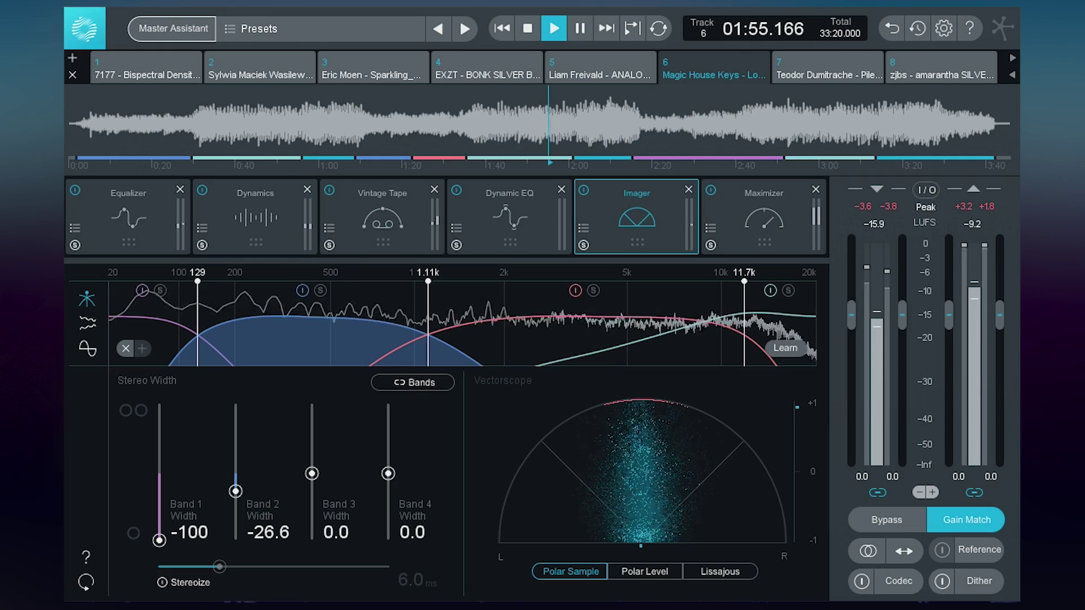
{"action": "key", "text": "b"}
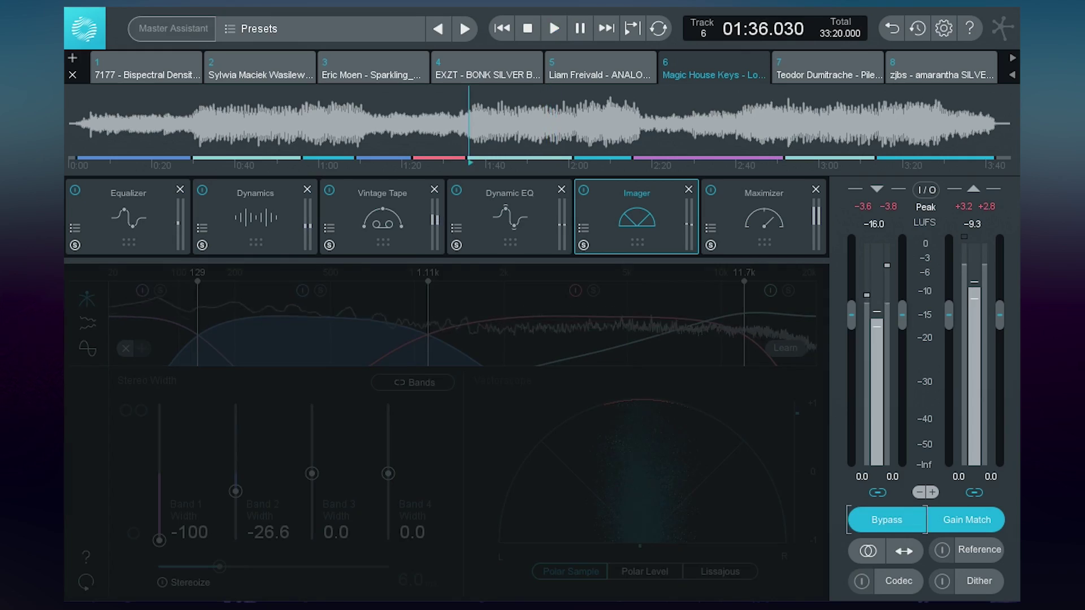